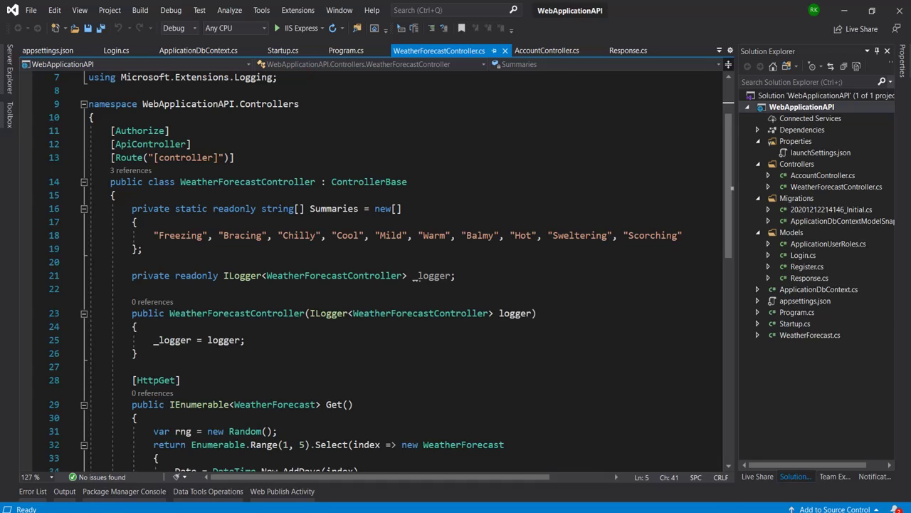
- Switch from the WebApplicationAPI project to the Swagger setup notes
key(ctrl+super+Right)
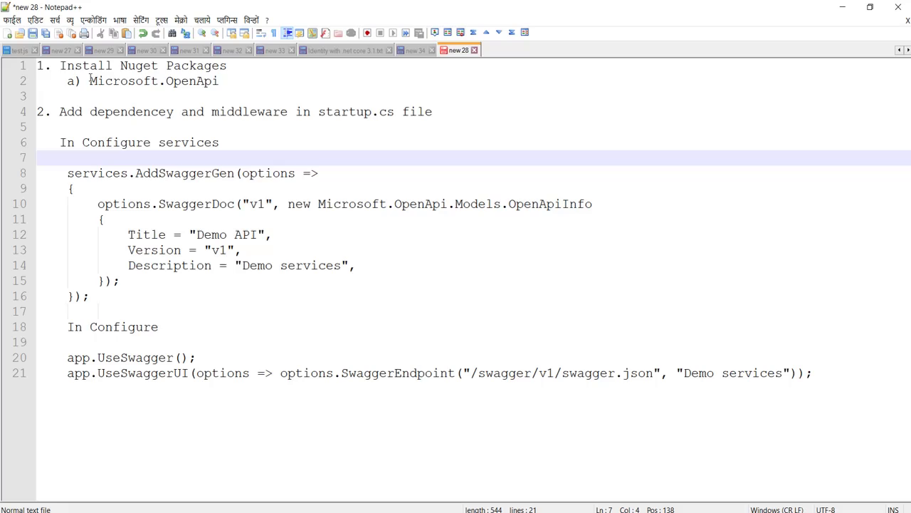
- Replace Microsoft.OpenApi with 'Swash' in the notes and return to Visual Studio
drag(90, 81, 222, 86)
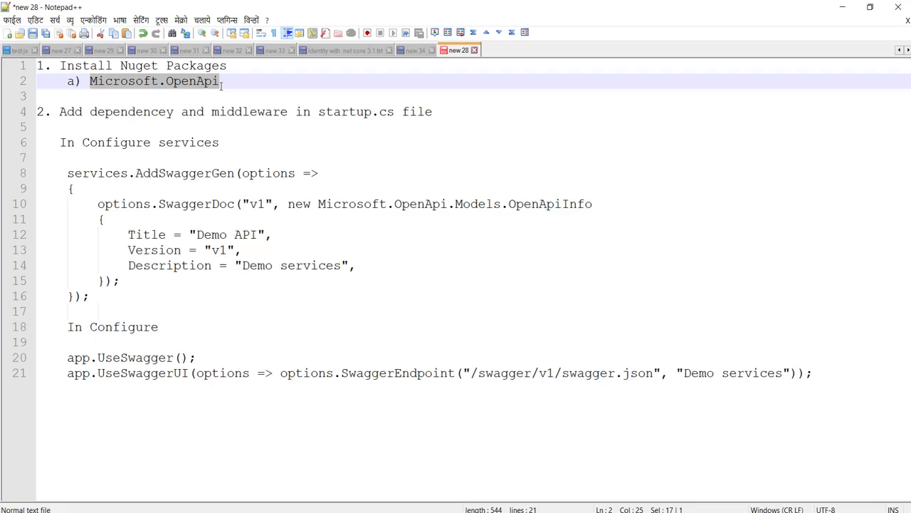
text(S)
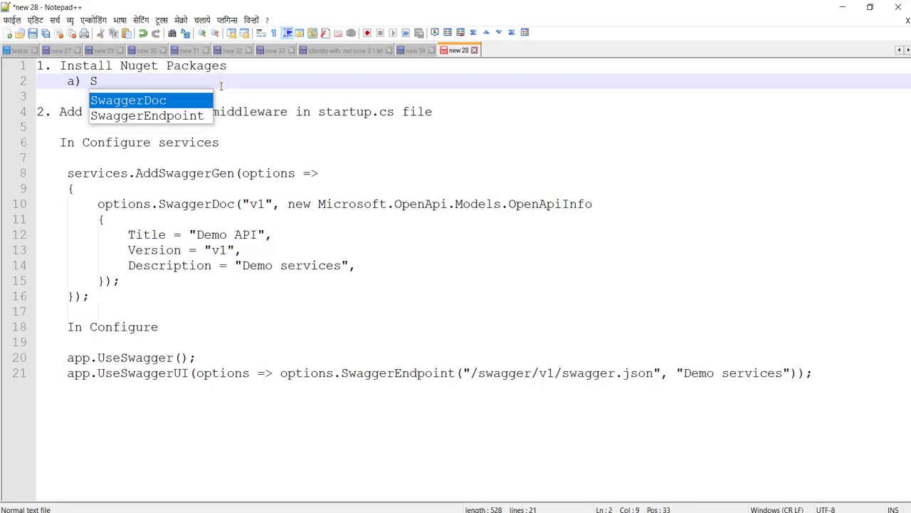
text(wash)
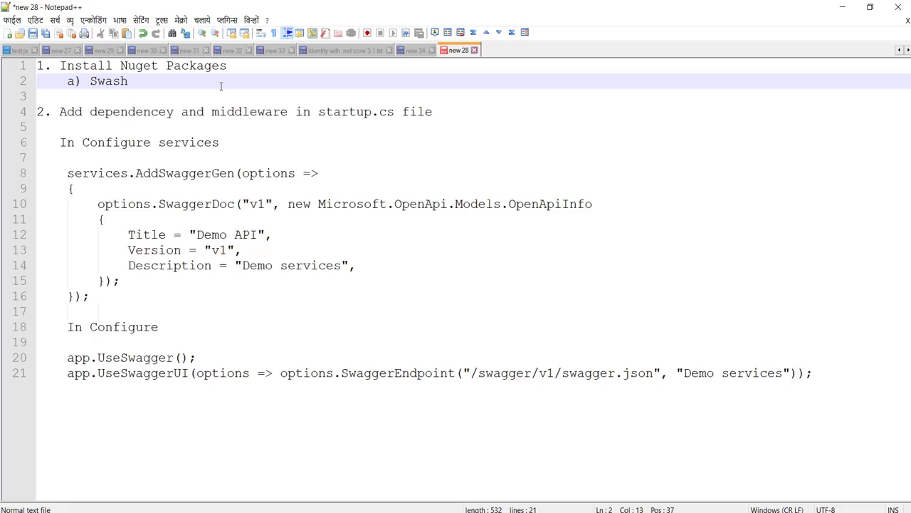
key(alt+Tab)
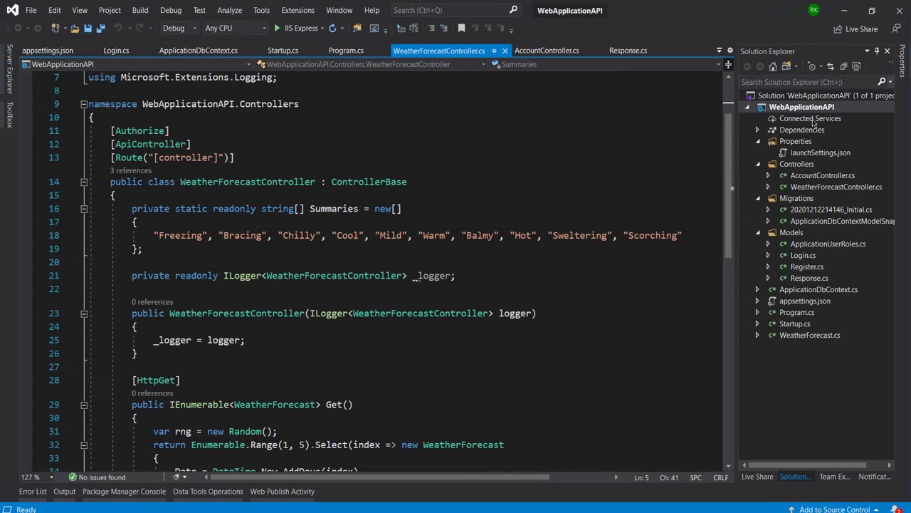
- Search the project's NuGet Package Manager for Swashbuckle.AspNetCore
right_click(801, 107)
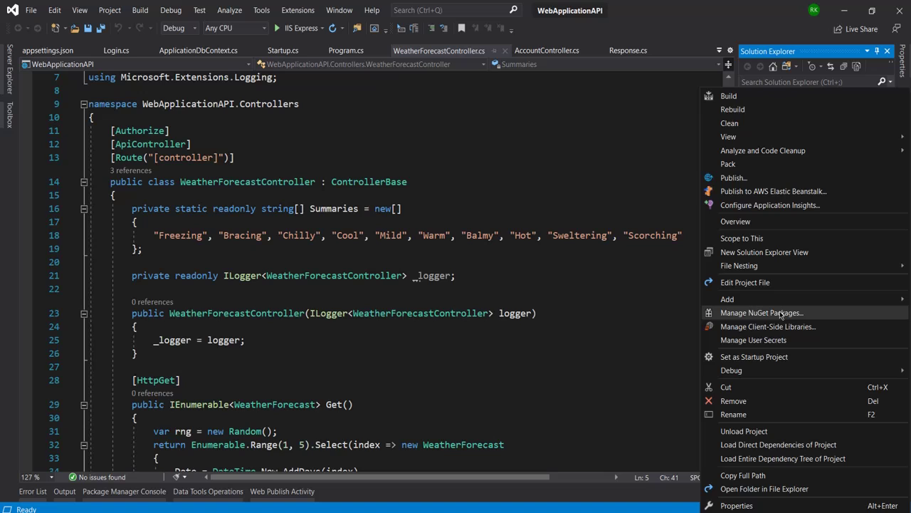
click(762, 312)
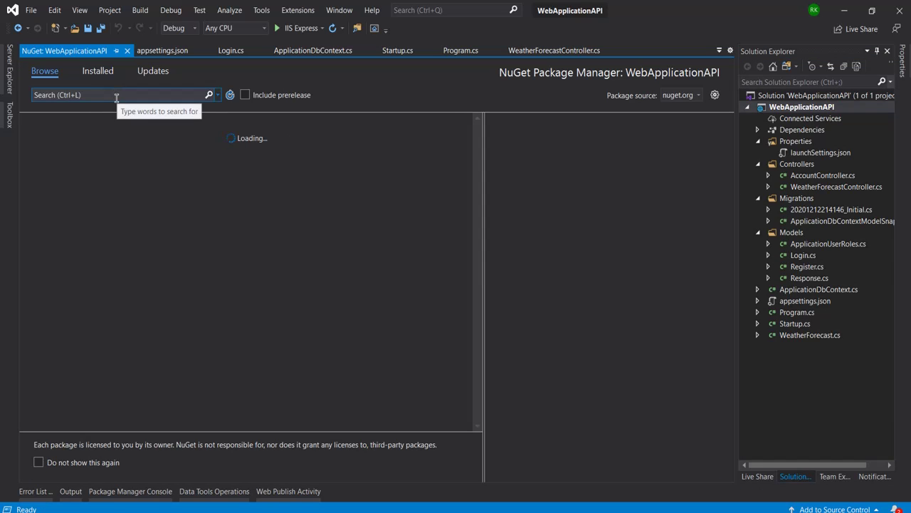
click(114, 96)
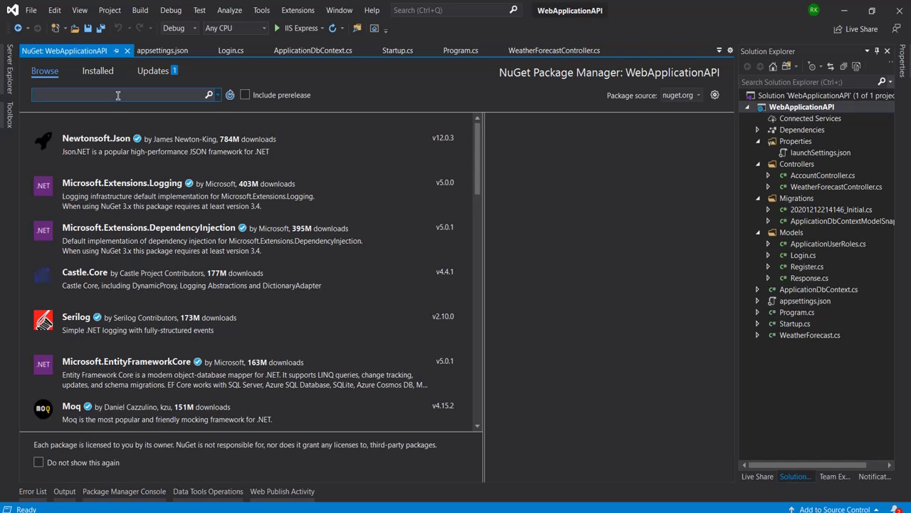
text(s)
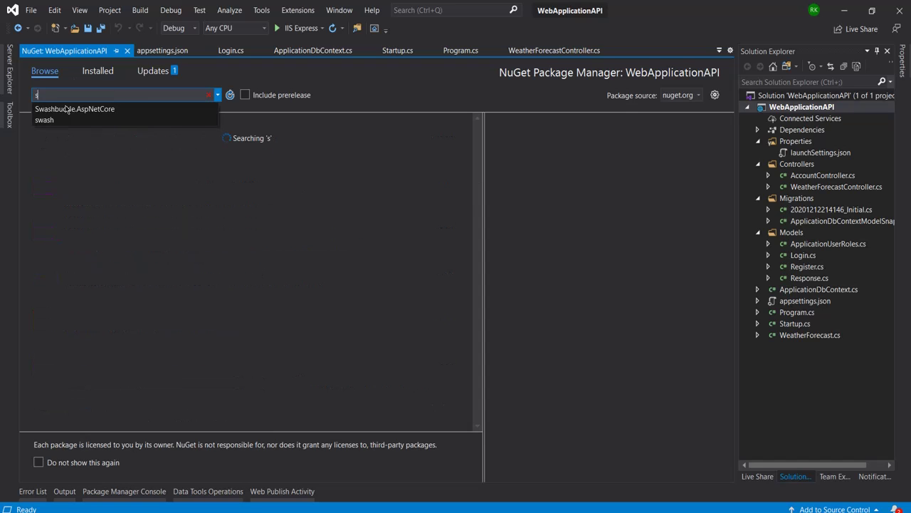
click(100, 109)
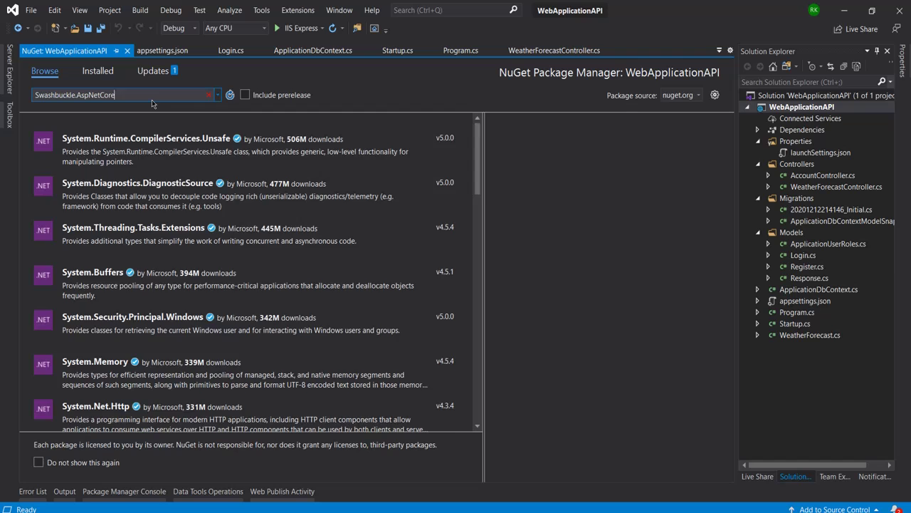
key(Return)
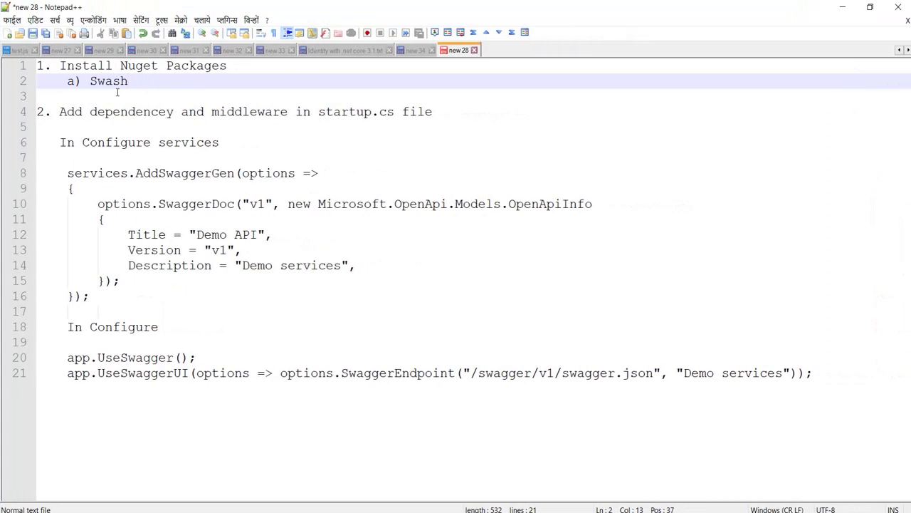
- Change 'Swash' in the notes to Swashbuckle.AspNetCore and start installing that package
double_click(112, 81)
text(Swashbuckle.AspNetCore)
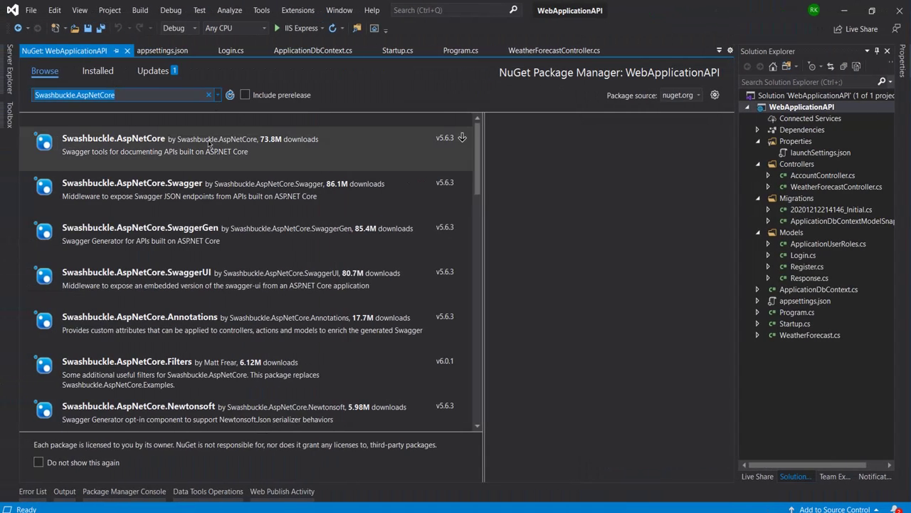
click(204, 145)
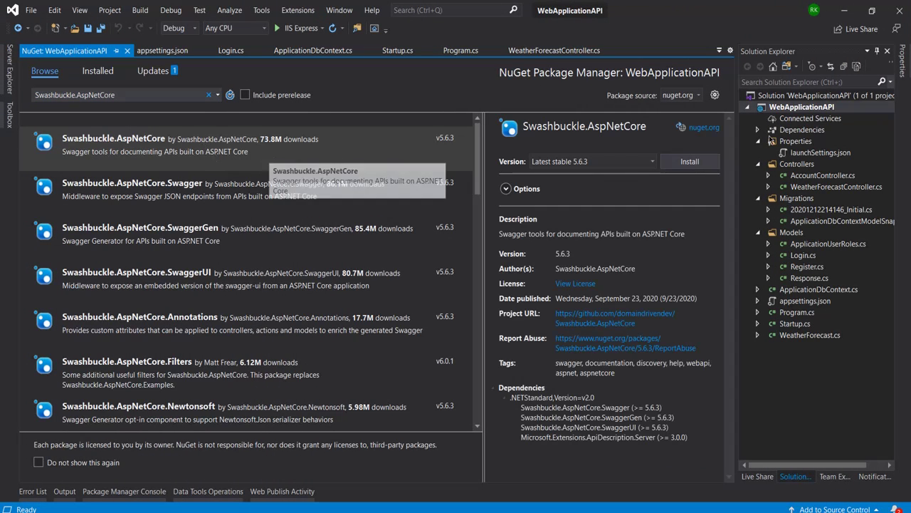
click(690, 161)
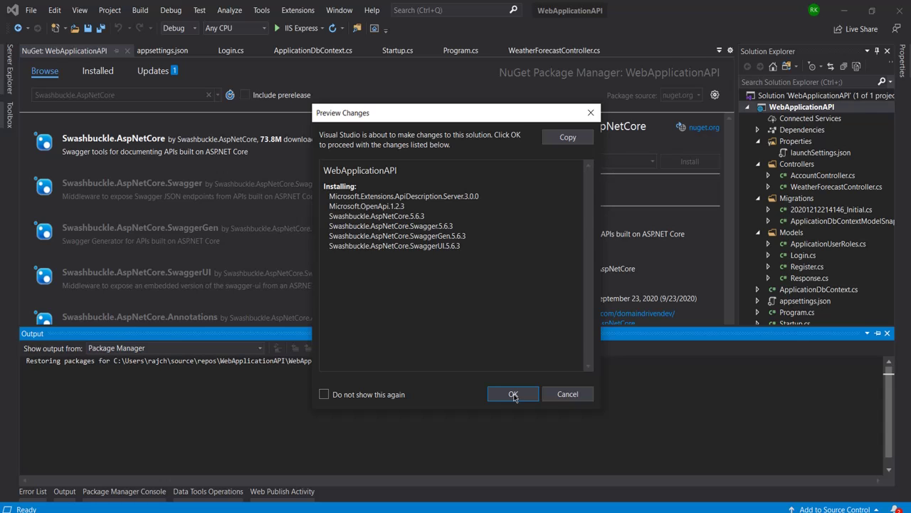
- Confirm the Swashbuckle.AspNetCore 5.6.3 package changes and accept the license terms
click(514, 395)
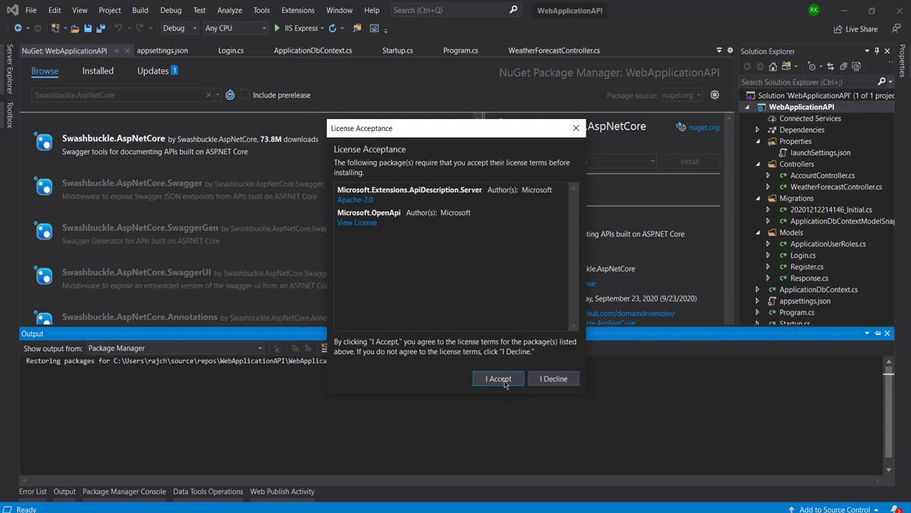
click(498, 378)
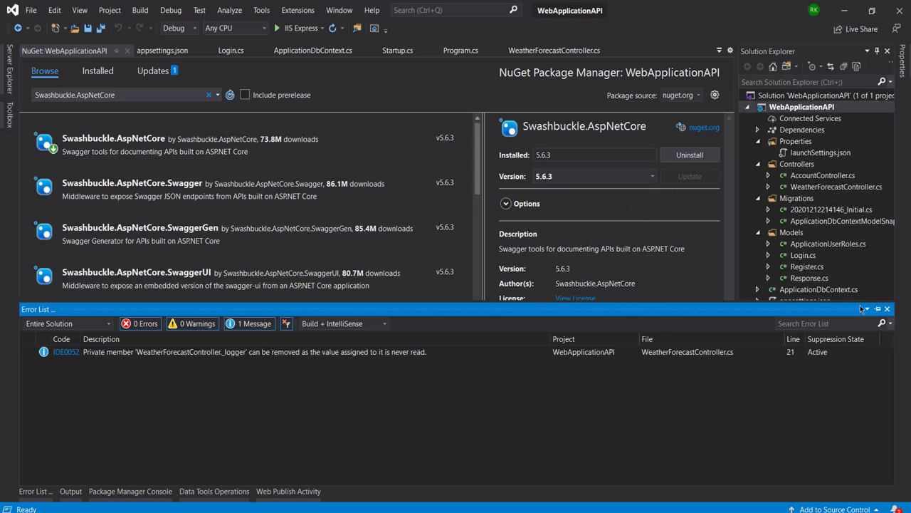
click(128, 52)
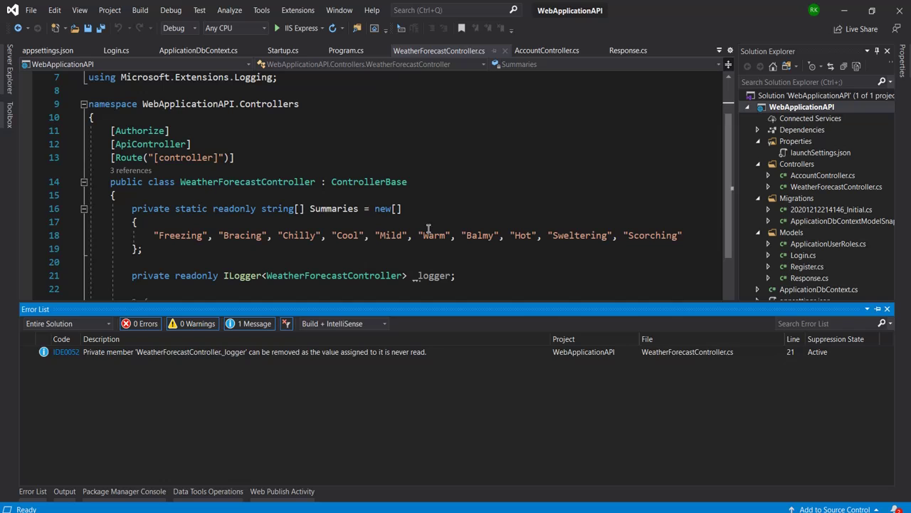
click(467, 221)
key(alt+Tab)
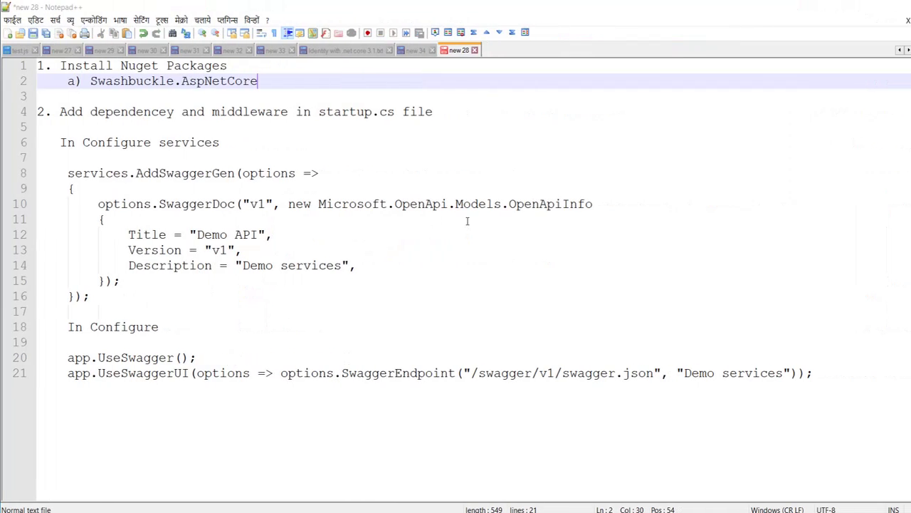
double_click(83, 69)
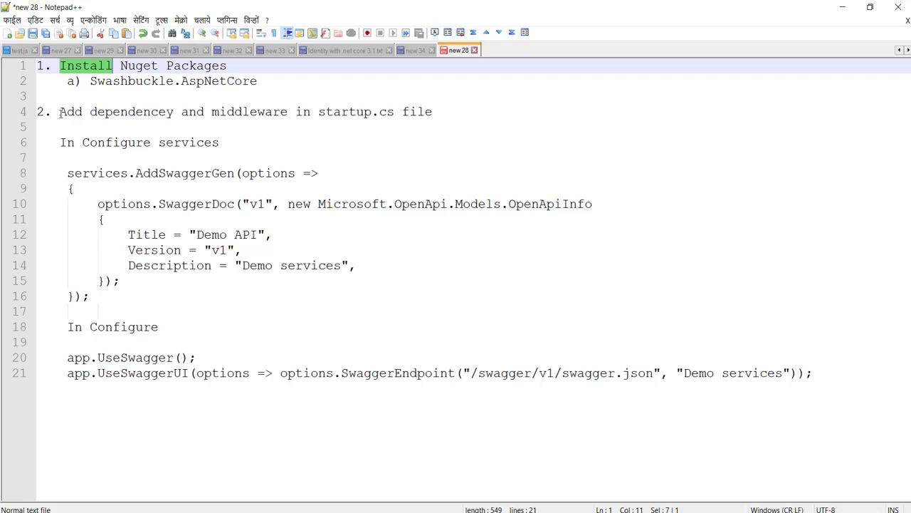
drag(60, 112, 174, 112)
click(290, 125)
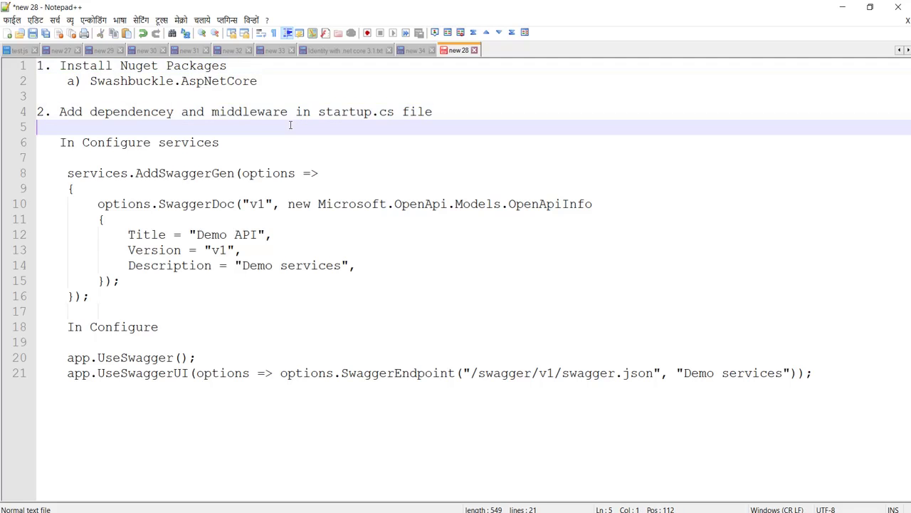
key(alt+Tab)
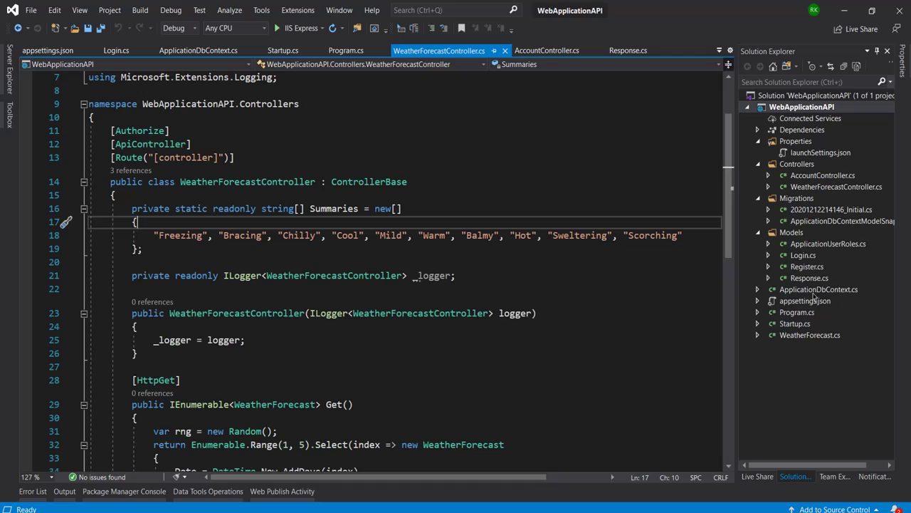
- Open Startup.cs and select the services.AddSwaggerGen block in the notes
double_click(795, 323)
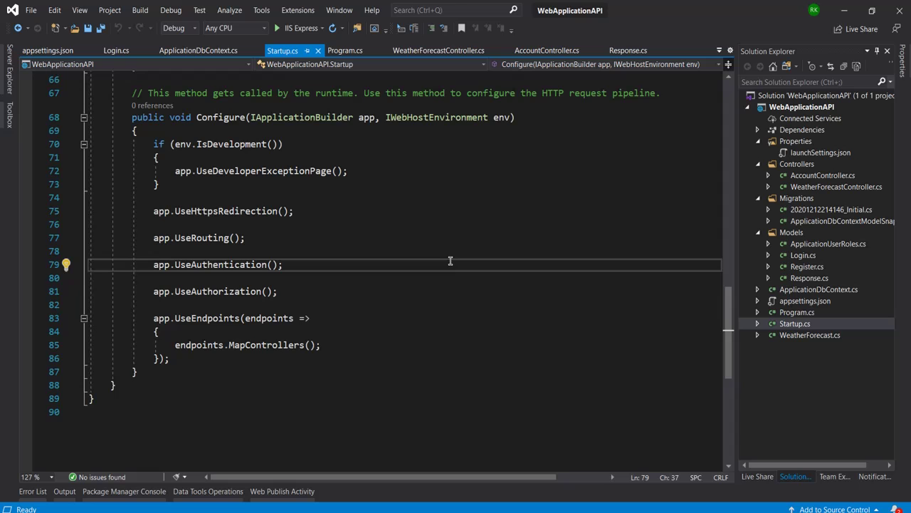
scroll(450, 262, up, 9)
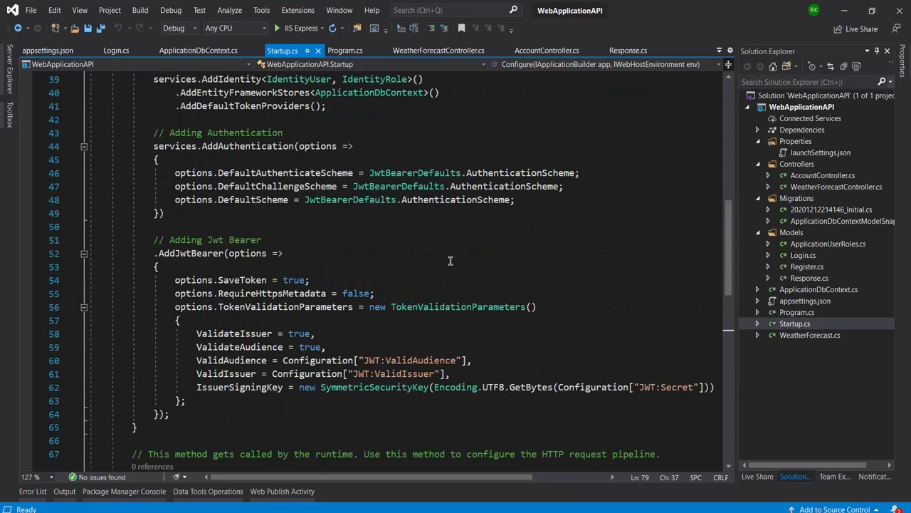
scroll(451, 261, up, 4)
scroll(450, 261, up, 2)
key(alt+Tab)
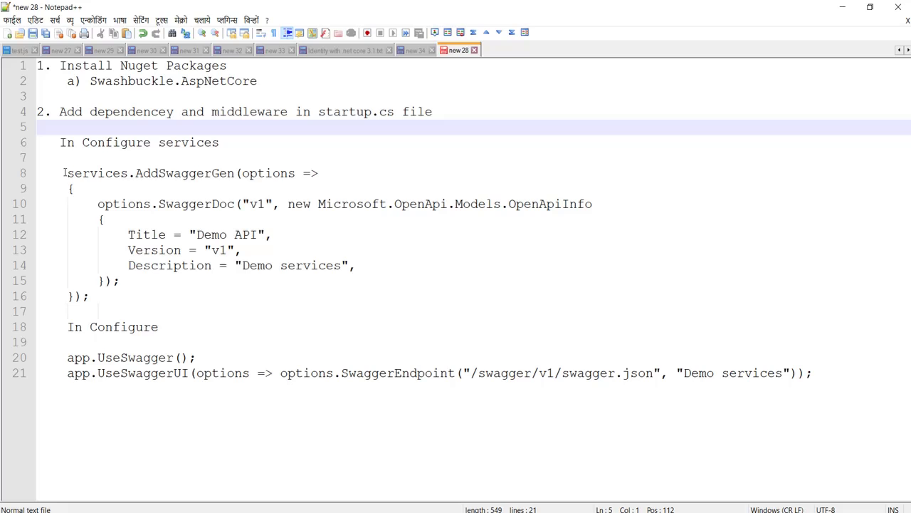
mouse_move(67, 173)
mouse_down()
mouse_move(103, 245)
mouse_move(107, 295)
mouse_up()
key(ctrl+c)
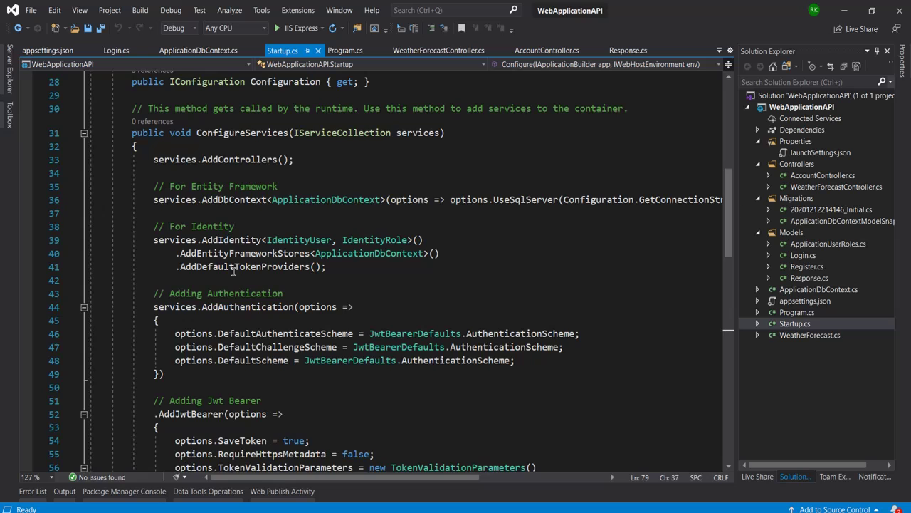
scroll(436, 332, down, 6)
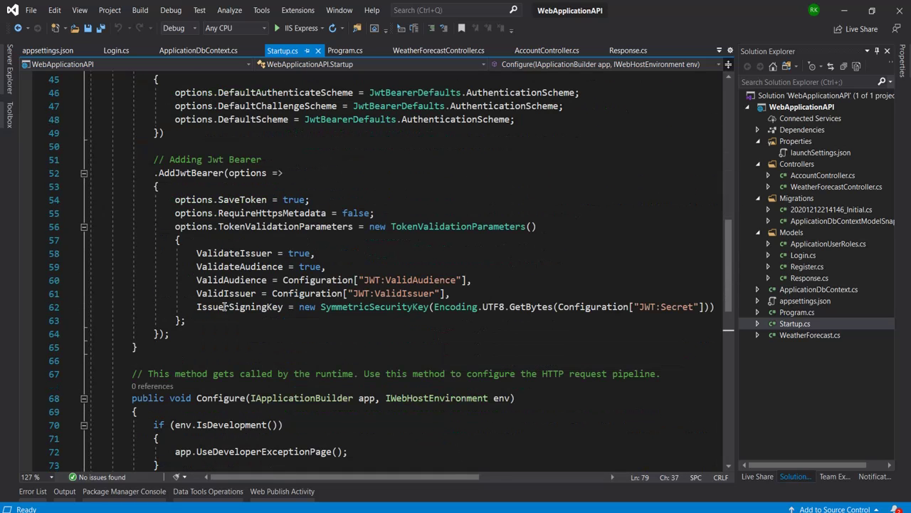
- Paste the AddSwaggerGen block (Demo API, v1) after the JWT bearer setup and save
click(183, 332)
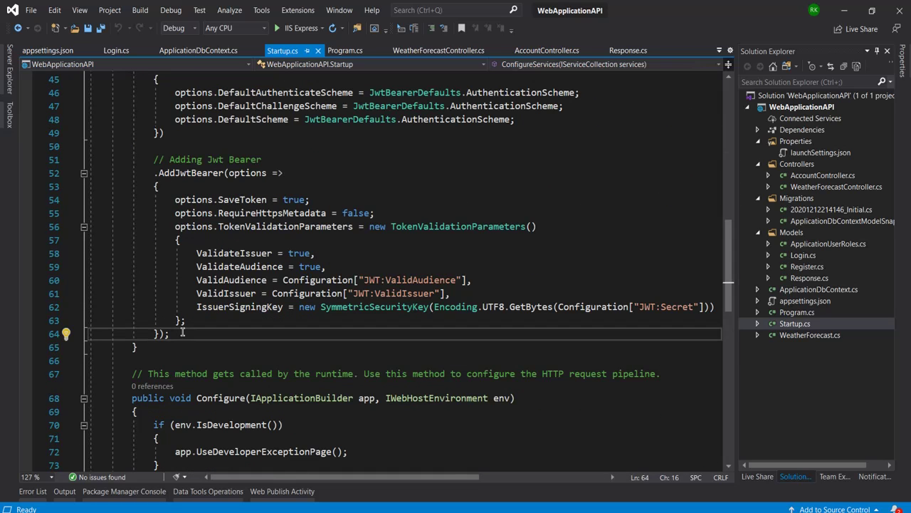
key(Return)
key(Return)
key(ctrl+v)
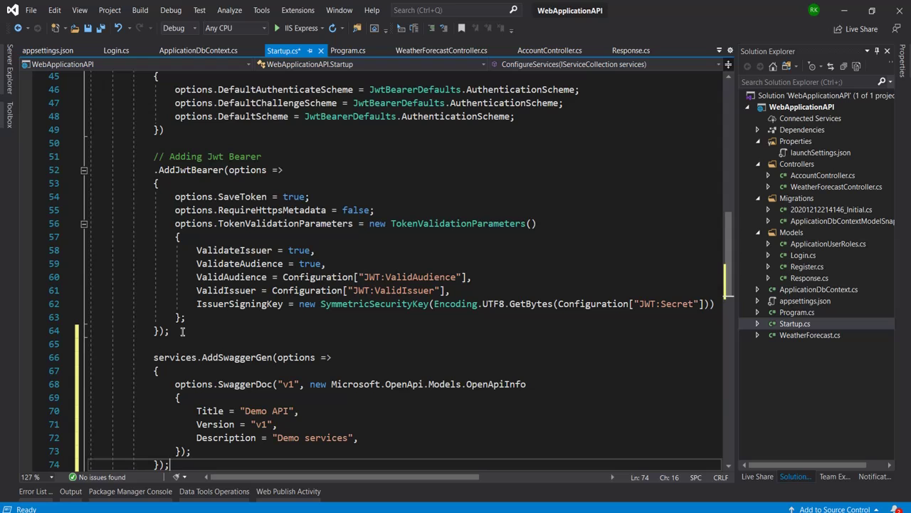
key(ctrl+s)
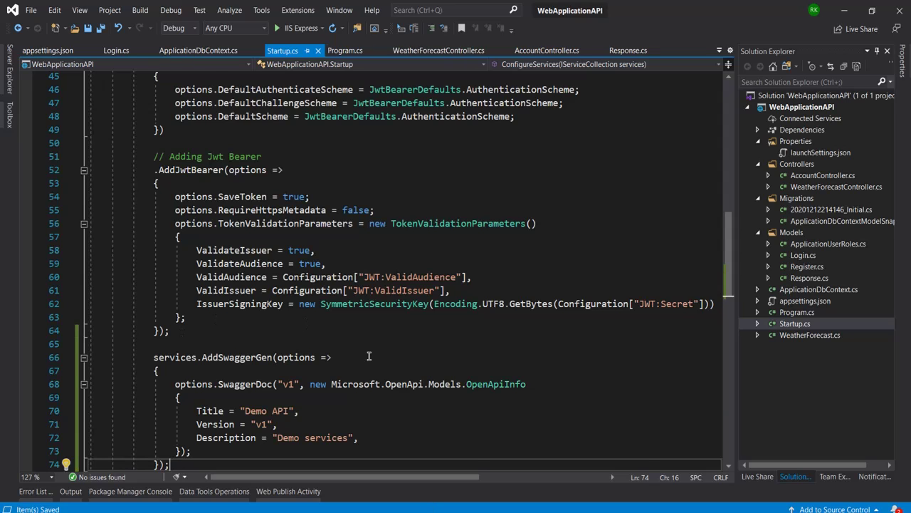
scroll(370, 356, down, 3)
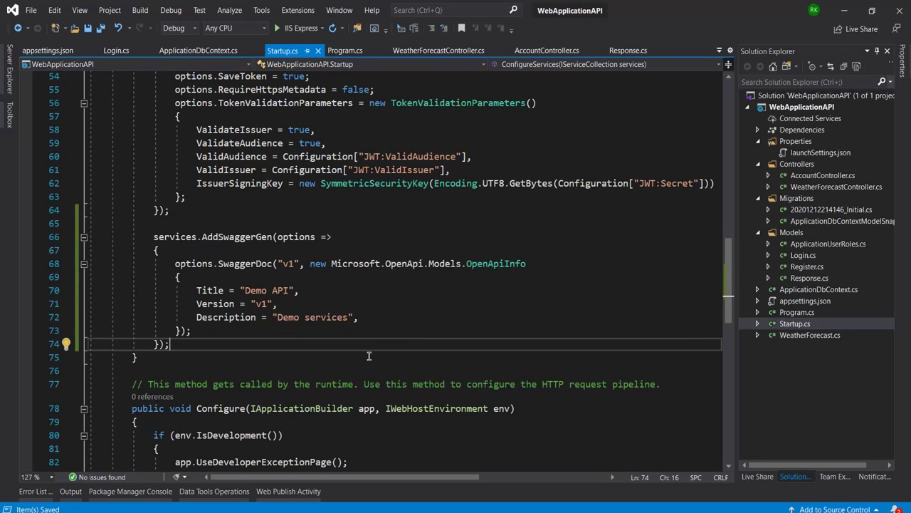
click(287, 264)
double_click(289, 264)
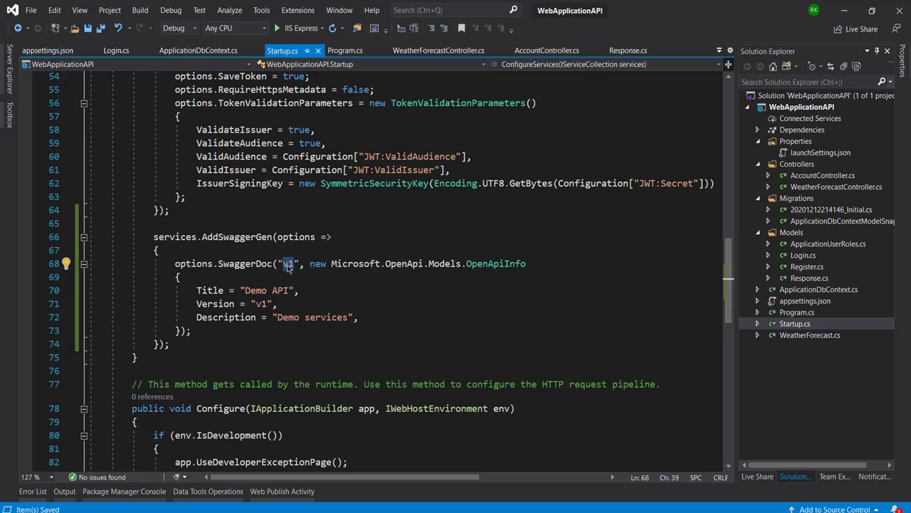
scroll(288, 265, down, 3)
scroll(287, 264, down, 3)
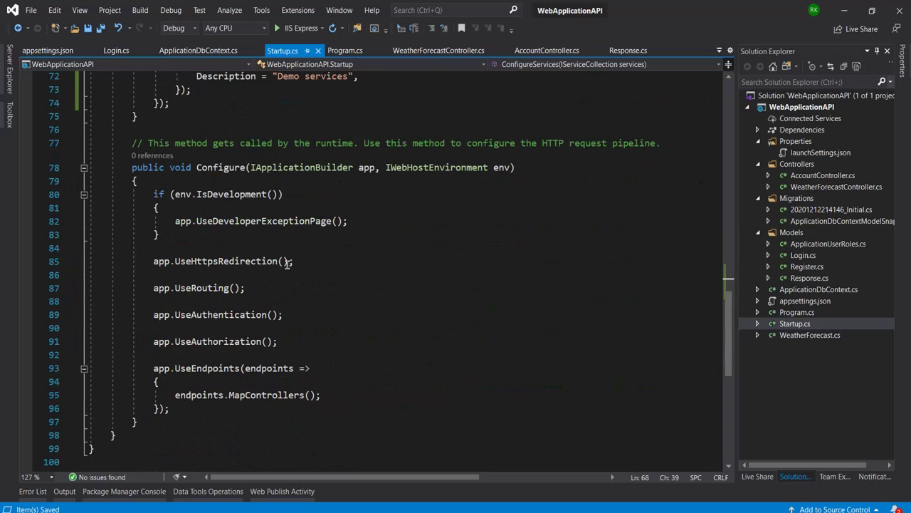
key(alt+Tab)
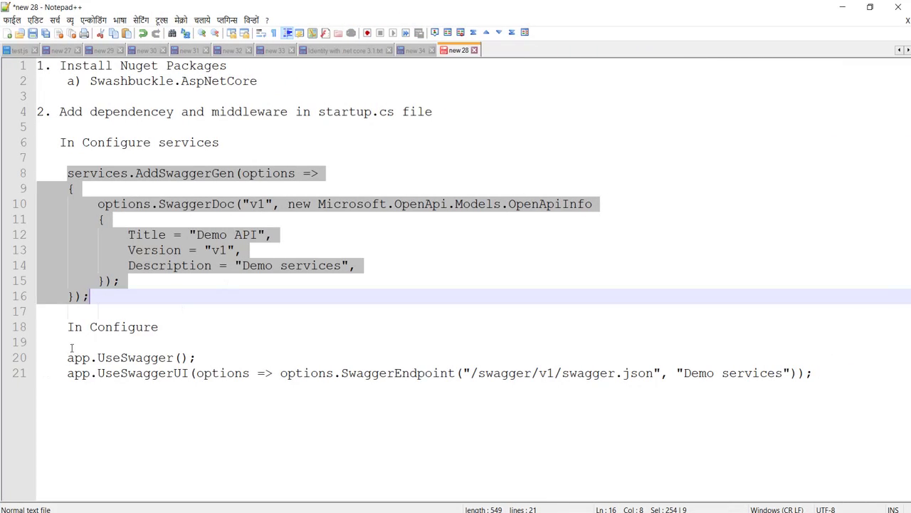
- Find 'In Configure' in the notes and place the caret in Startup.cs's Configure method
double_click(117, 328)
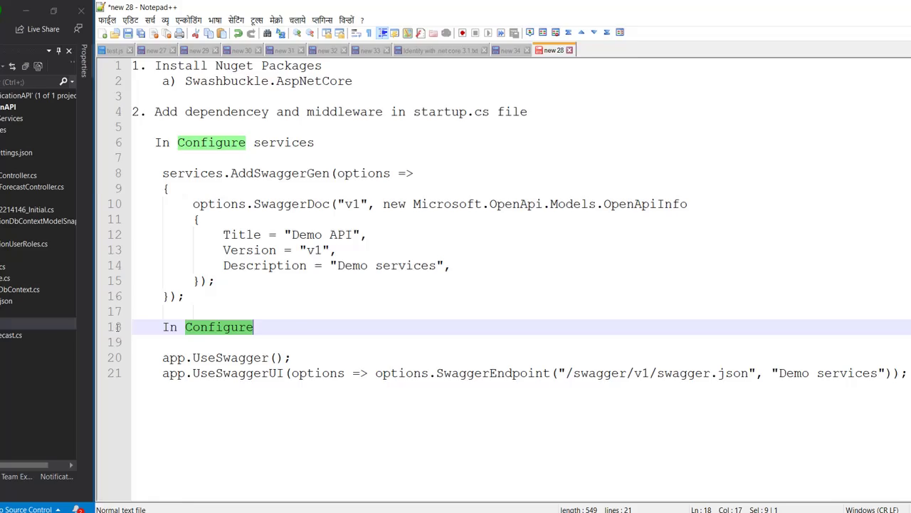
key(alt+Tab)
click(233, 180)
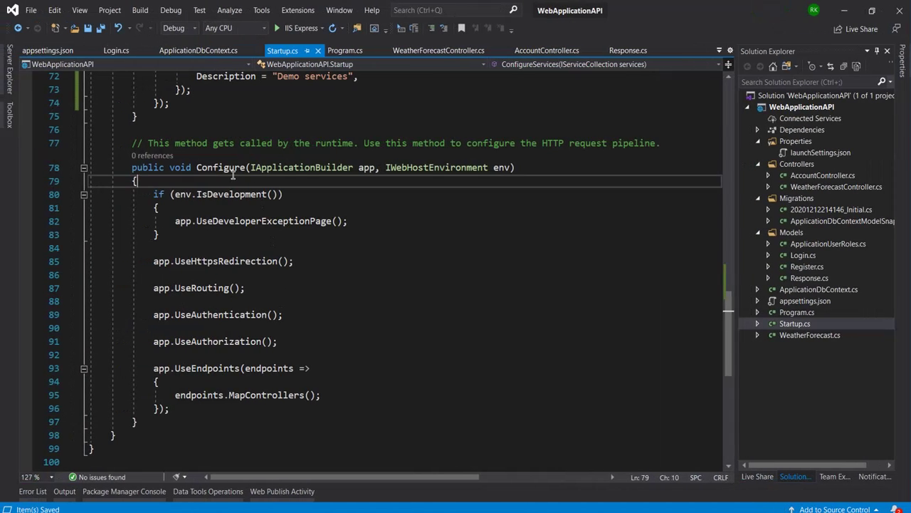
key(alt+Tab)
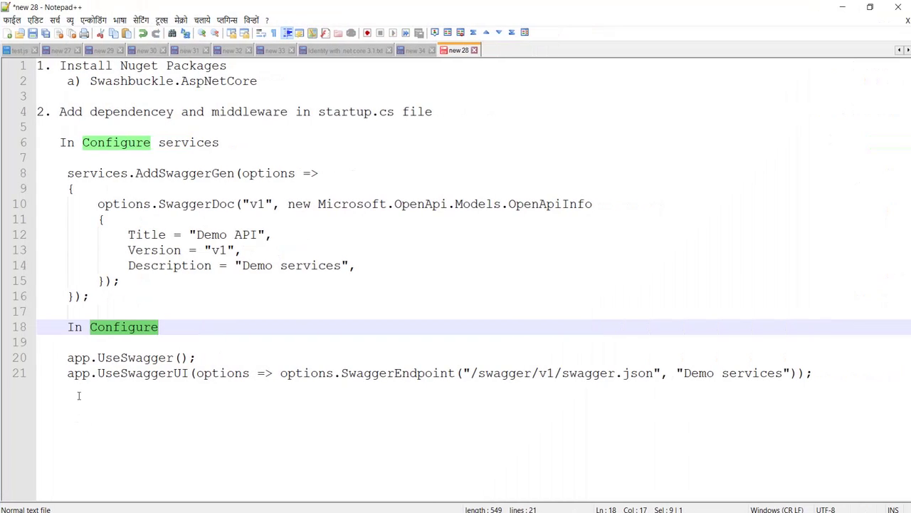
- Copy the app.UseSwagger and app.UseSwaggerUI lines from the notes
click(67, 357)
key(shift+Right)
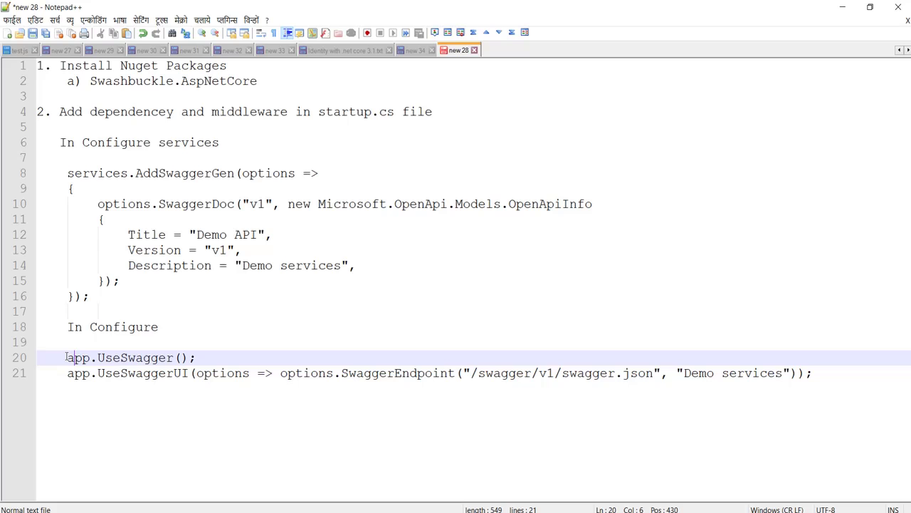
key(shift+Down)
key(shift+End)
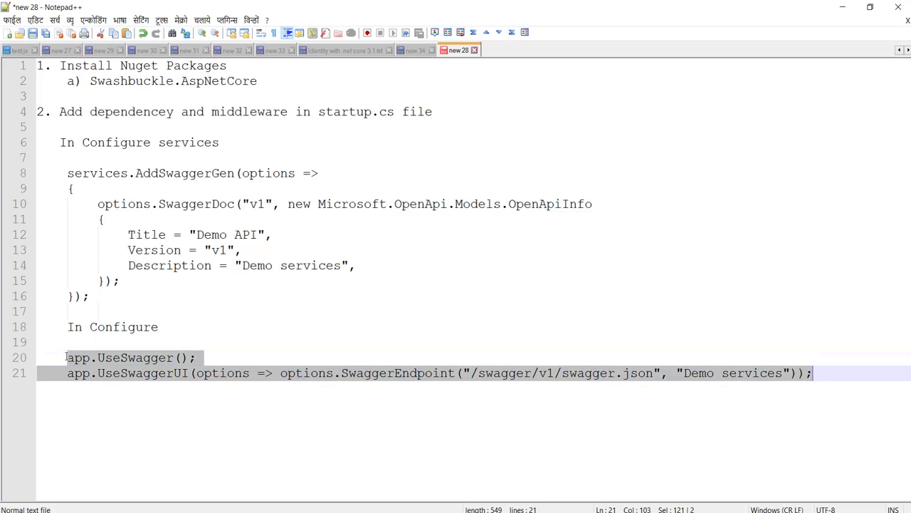
key(ctrl+c)
key(alt+Tab)
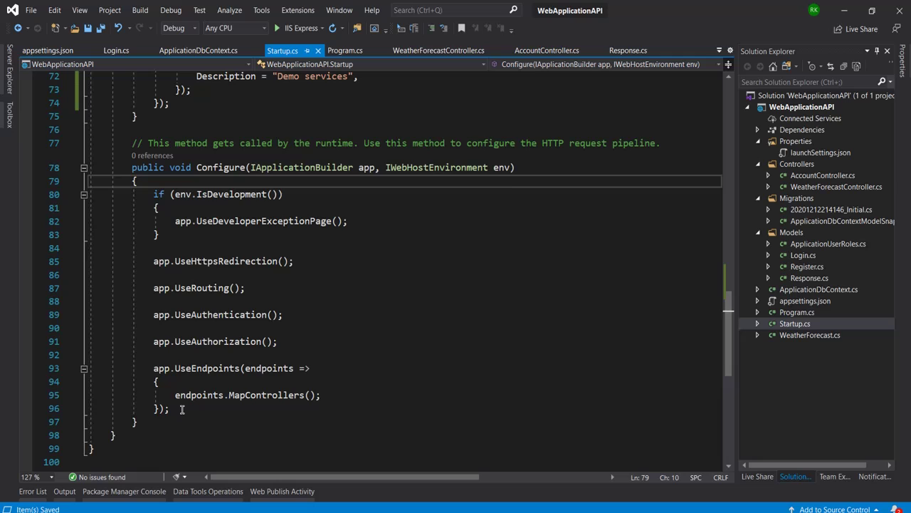
- Paste UseSwagger and UseSwaggerUI after UseEndpoints in Configure and save Startup.cs
click(182, 408)
key(Return)
key(Return)
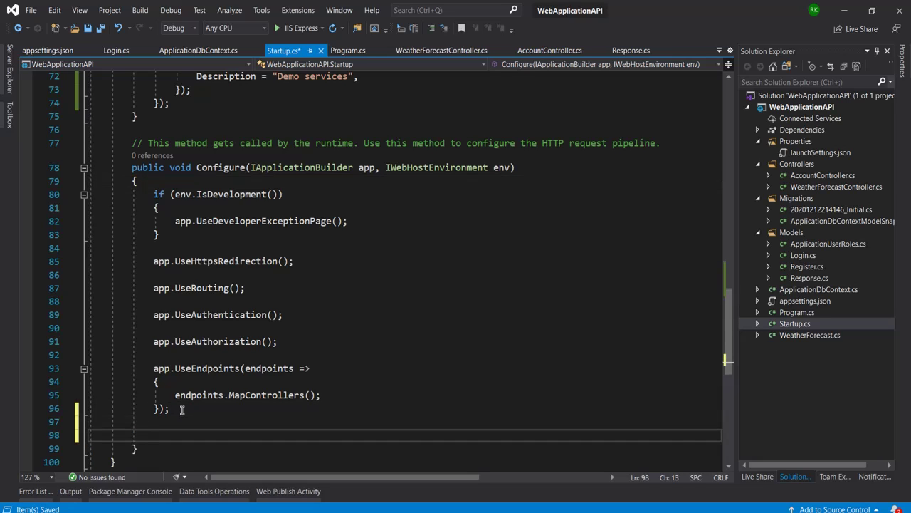
key(ctrl+v)
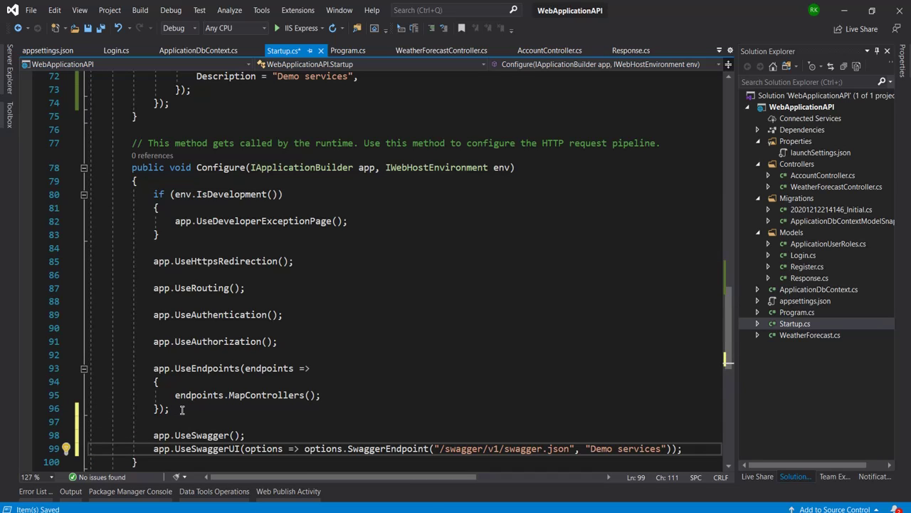
key(ctrl+s)
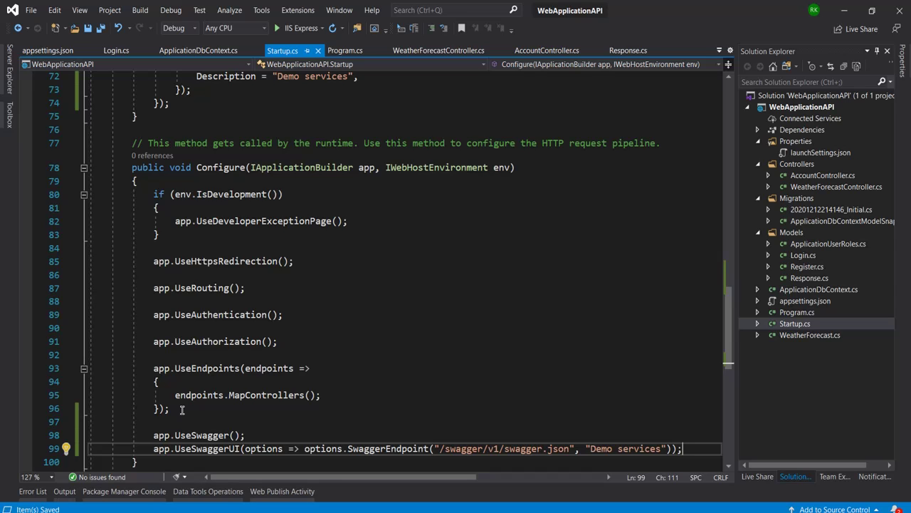
scroll(360, 296, up, 1)
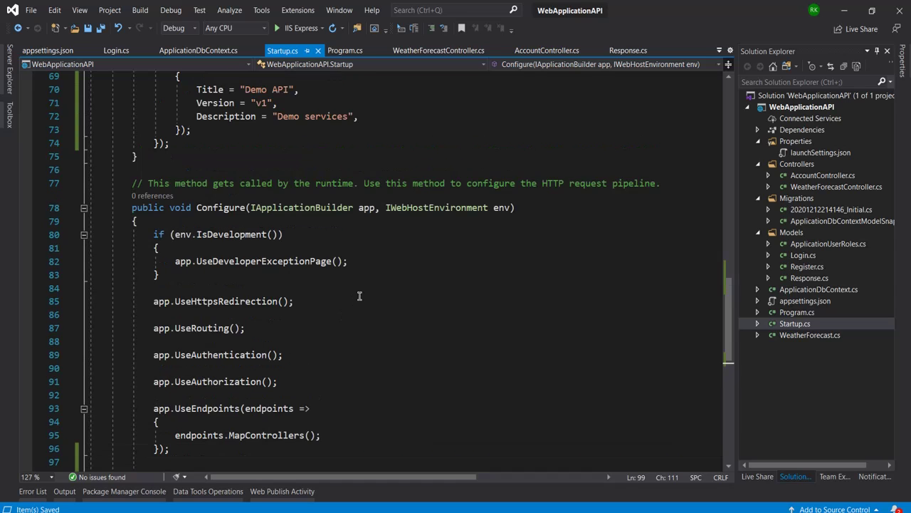
scroll(359, 296, up, 1)
scroll(359, 296, up, 1)
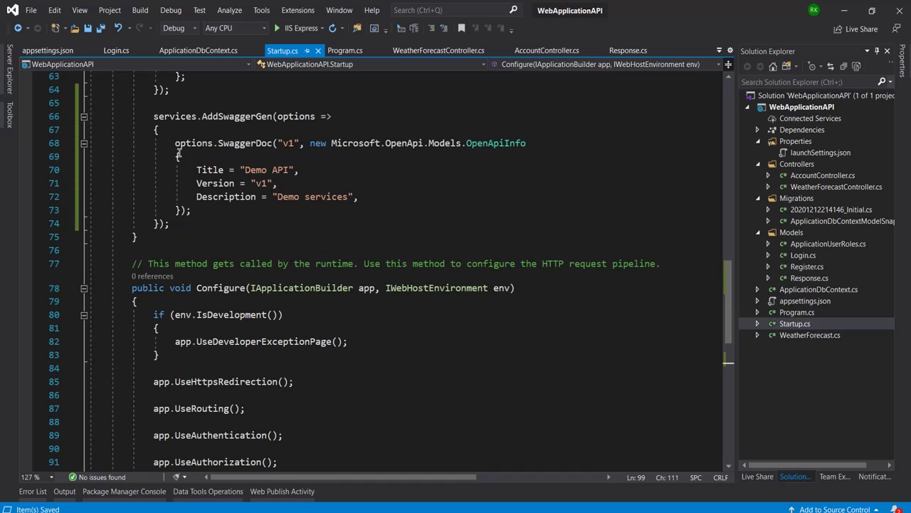
- Review the AddSwaggerGen block's SwaggerDoc call, OpenApiInfo type and Microsoft.OpenApi namespace
drag(153, 116, 184, 225)
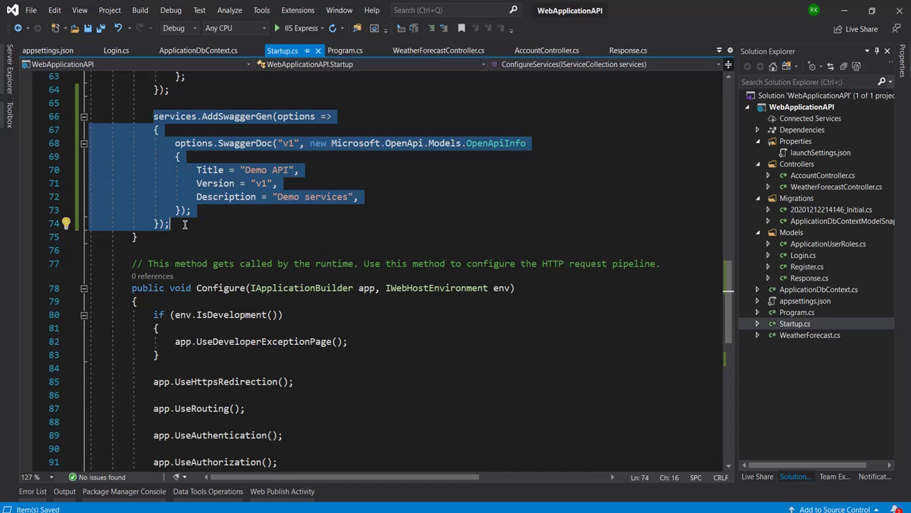
click(223, 221)
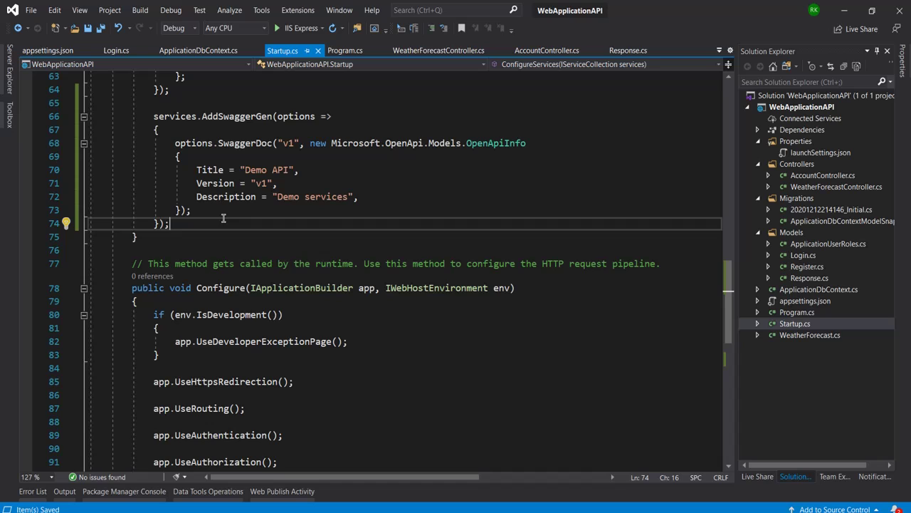
double_click(245, 120)
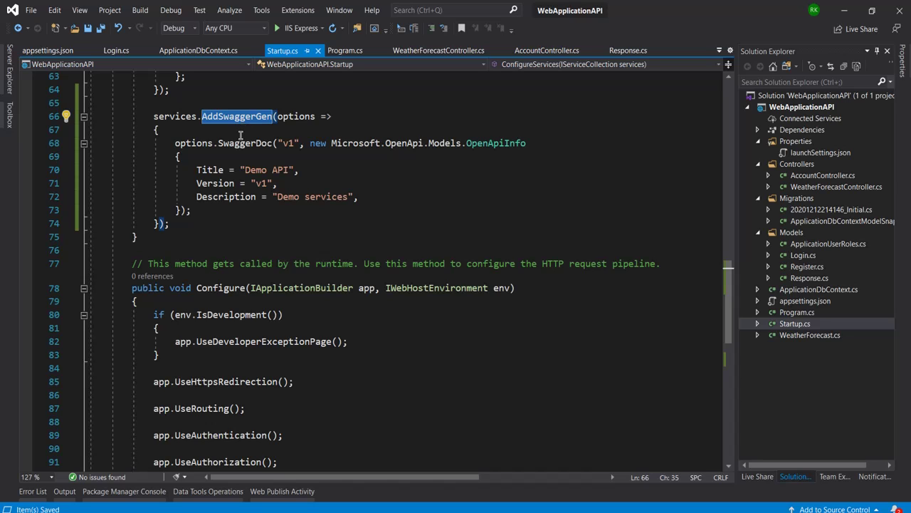
double_click(246, 143)
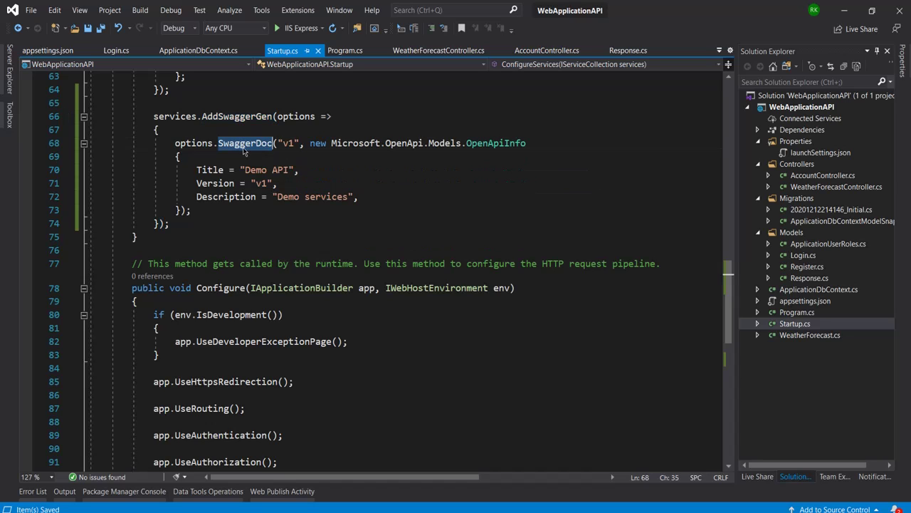
double_click(499, 143)
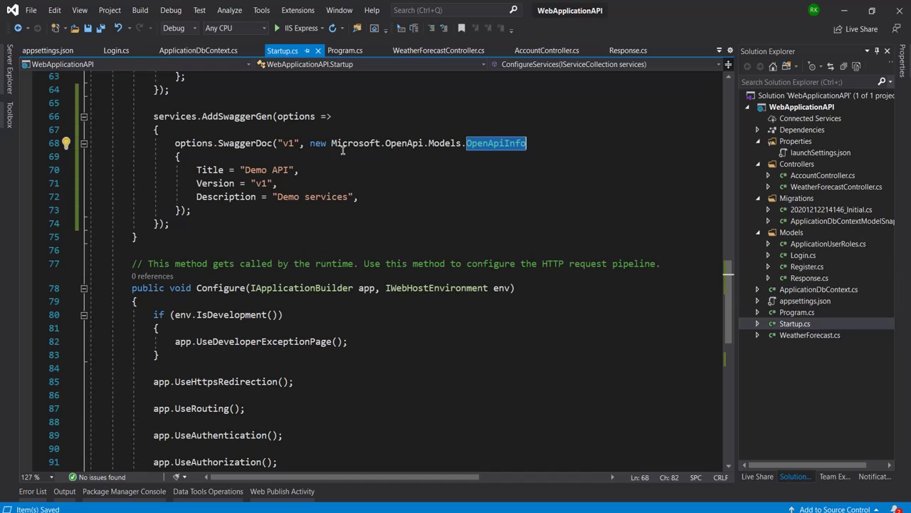
drag(332, 142, 426, 144)
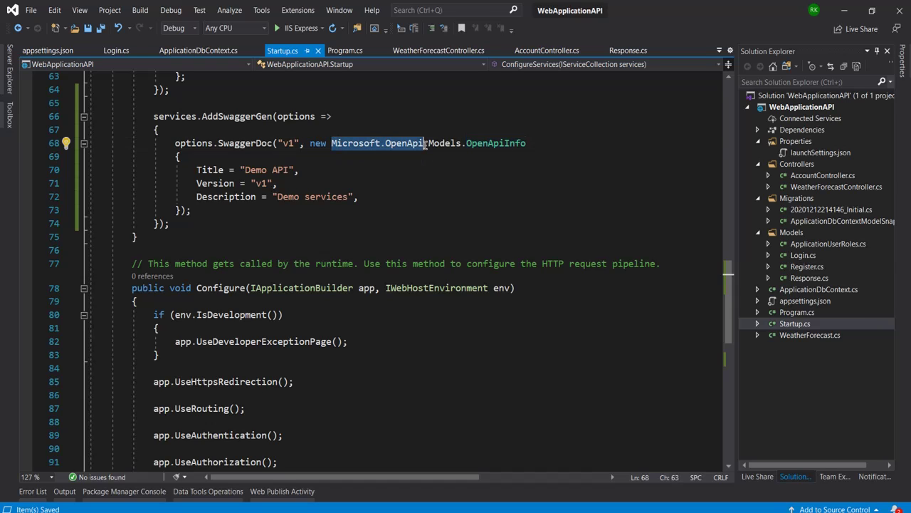
click(477, 198)
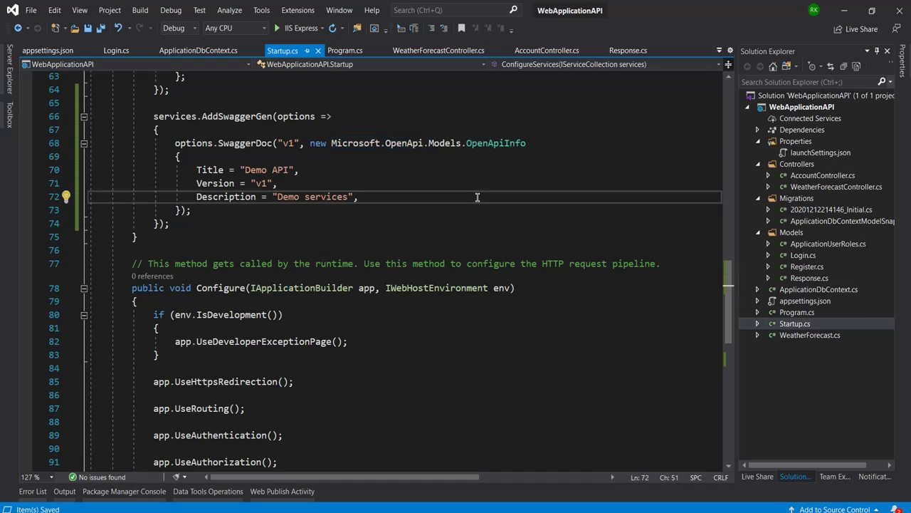
scroll(478, 197, down, 1)
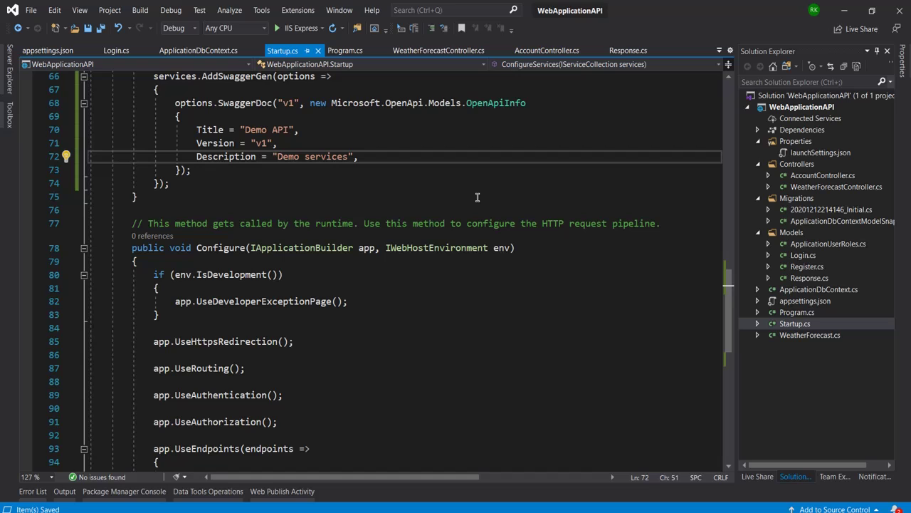
scroll(477, 198, down, 4)
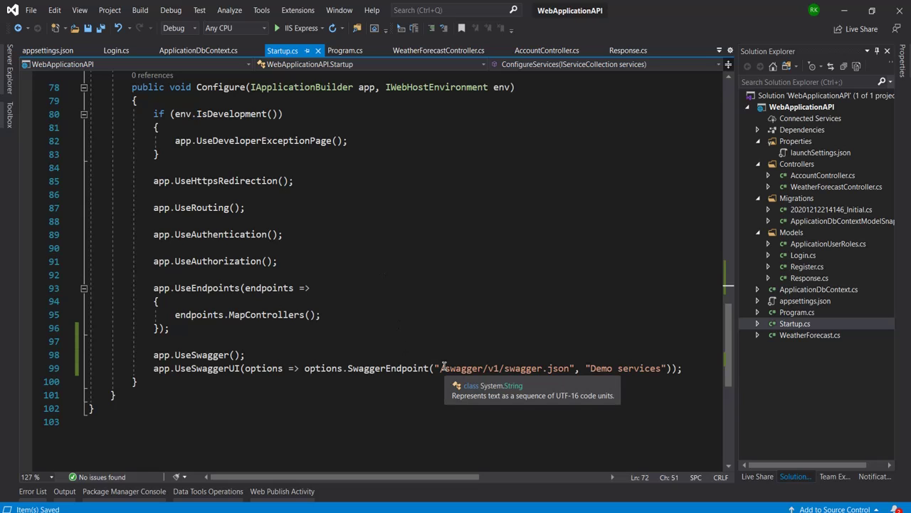
mouse_move(442, 368)
click(443, 368)
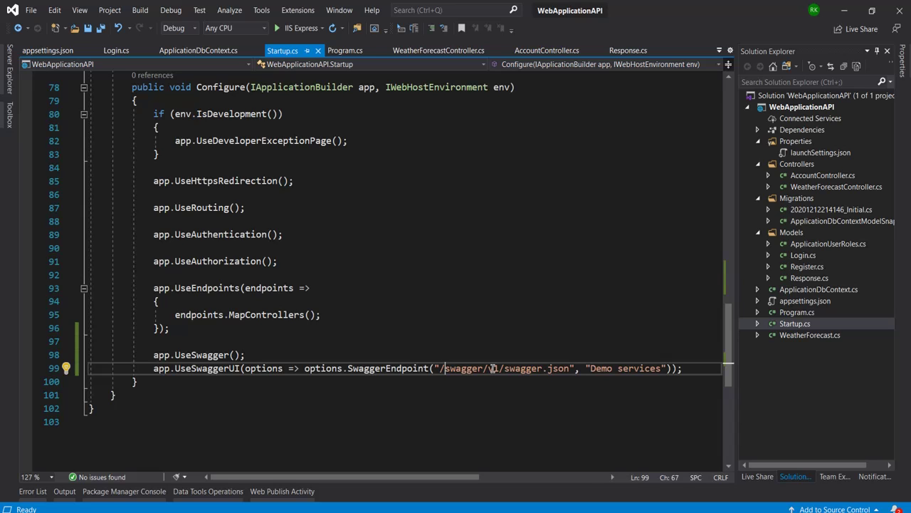
double_click(492, 368)
scroll(492, 368, up, 3)
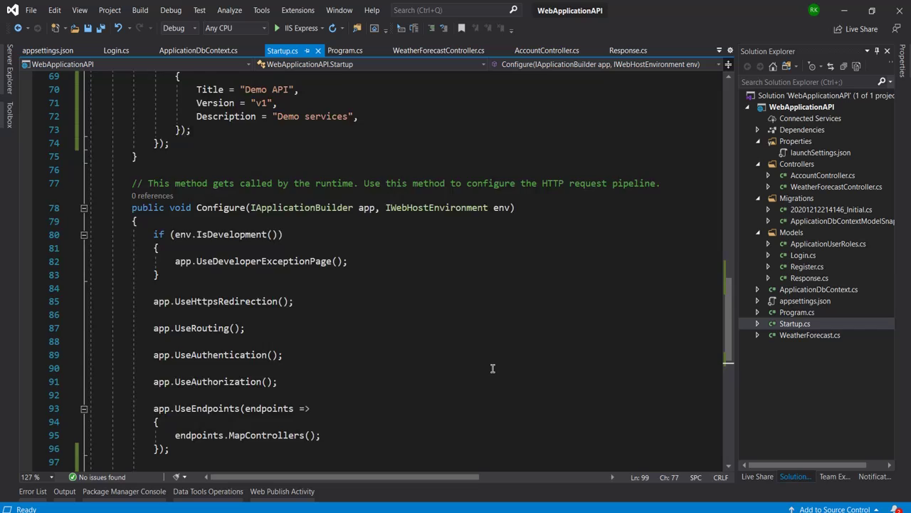
scroll(492, 368, up, 2)
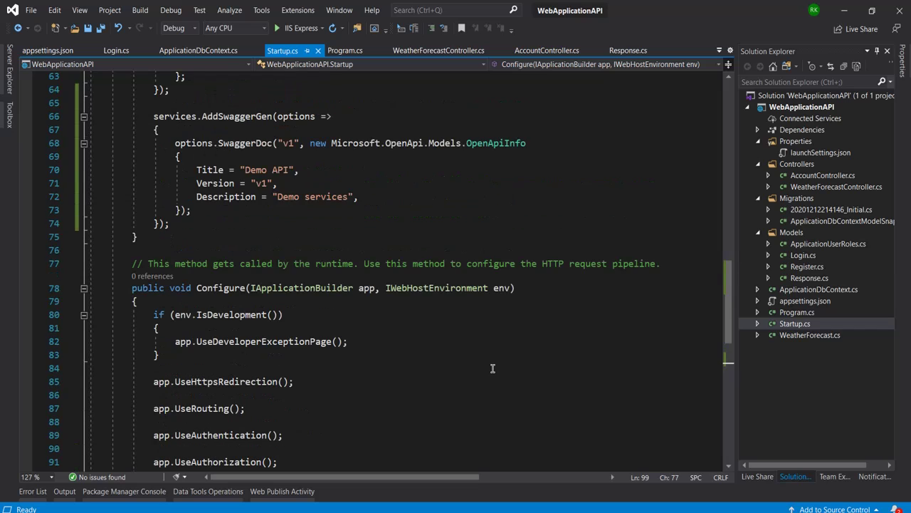
double_click(288, 143)
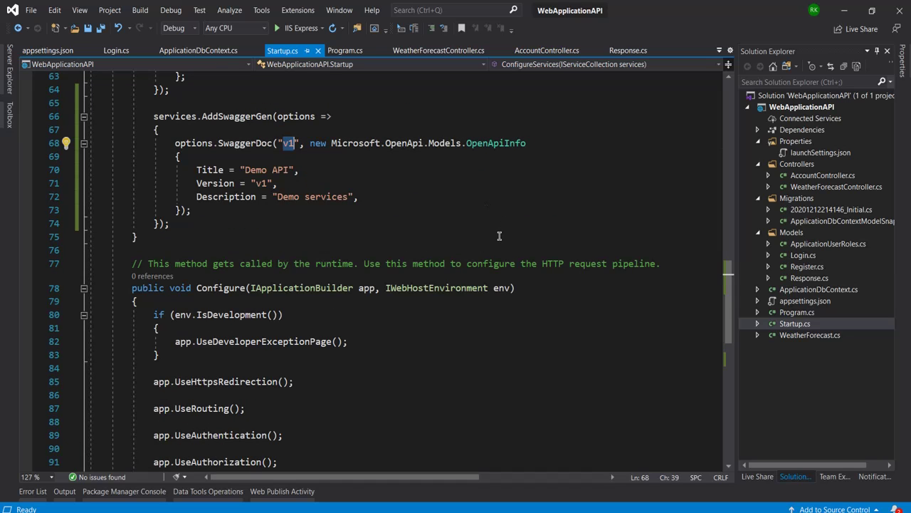
double_click(260, 183)
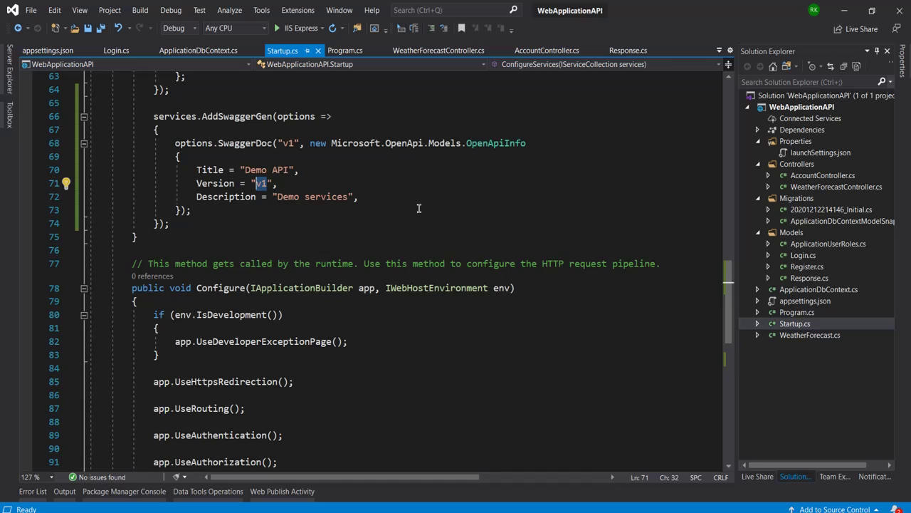
scroll(418, 208, down, 3)
scroll(419, 208, down, 2)
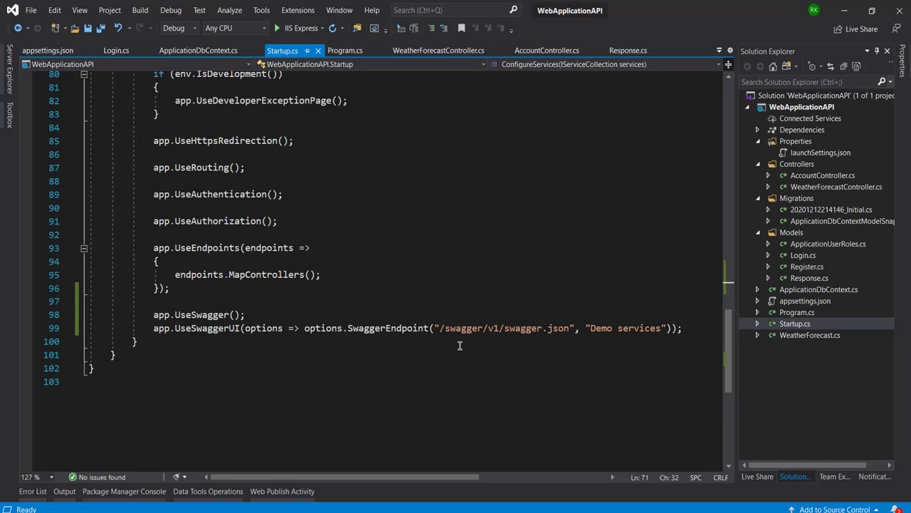
mouse_move(440, 329)
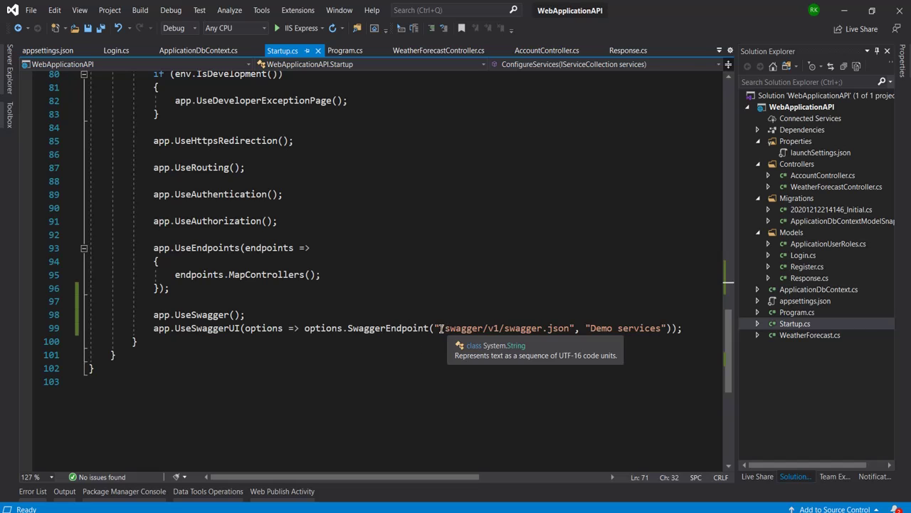
drag(440, 329, 484, 328)
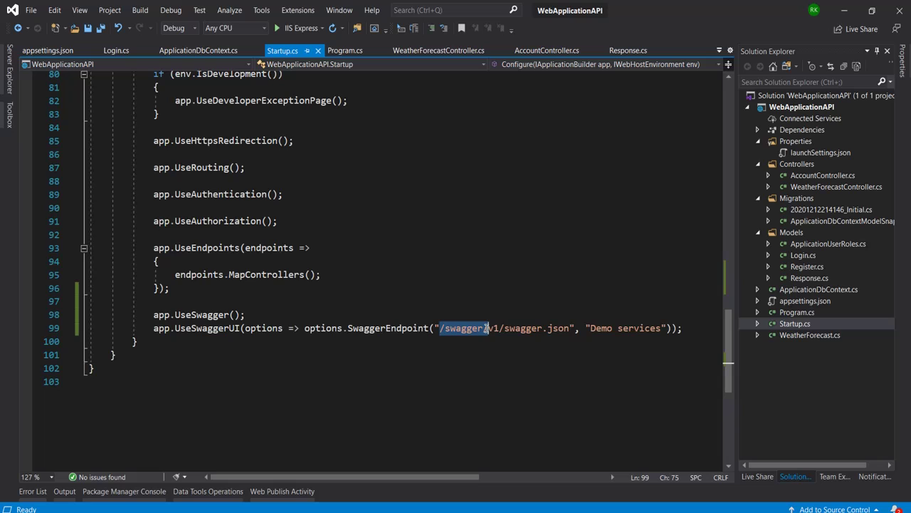
key(Delete)
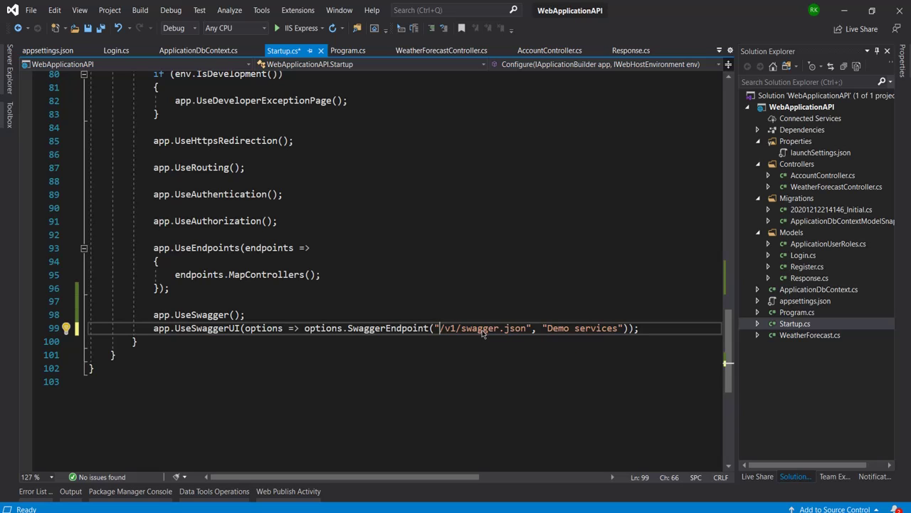
key(ctrl+z)
key(ctrl+s)
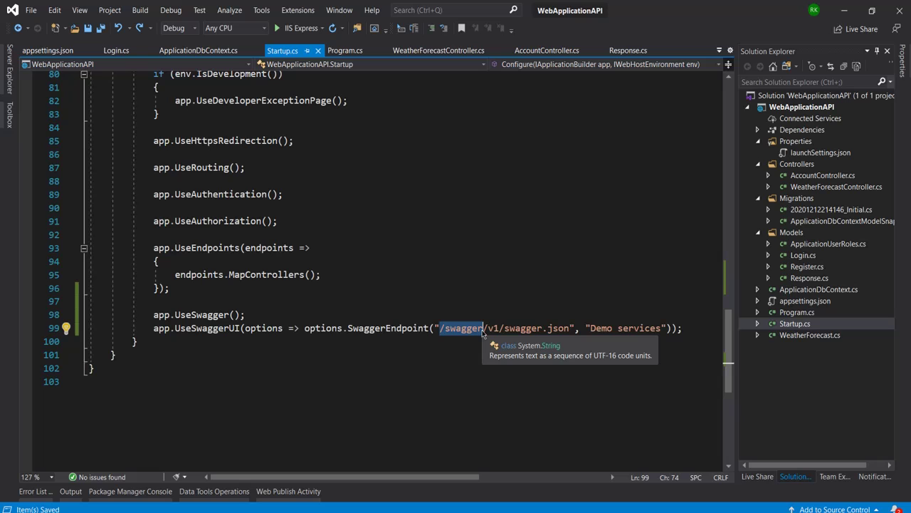
click(482, 252)
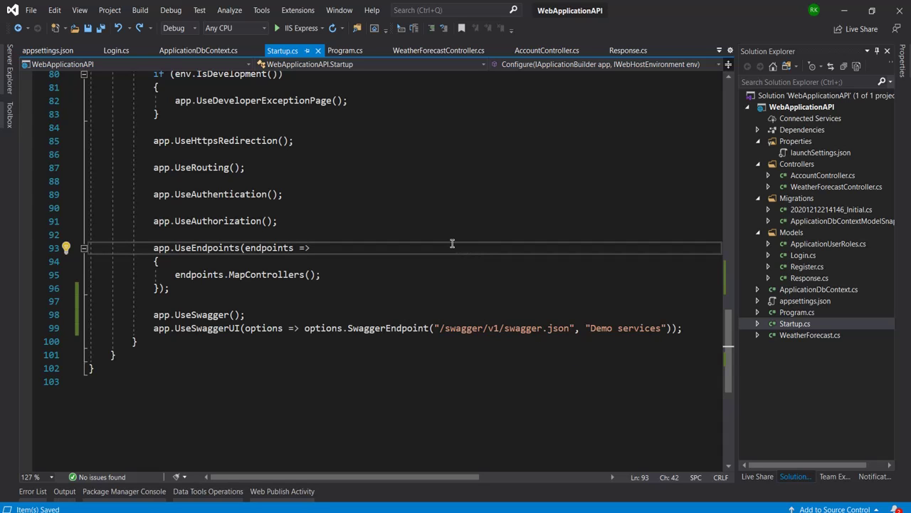
scroll(452, 243, up, 10)
scroll(452, 244, up, 10)
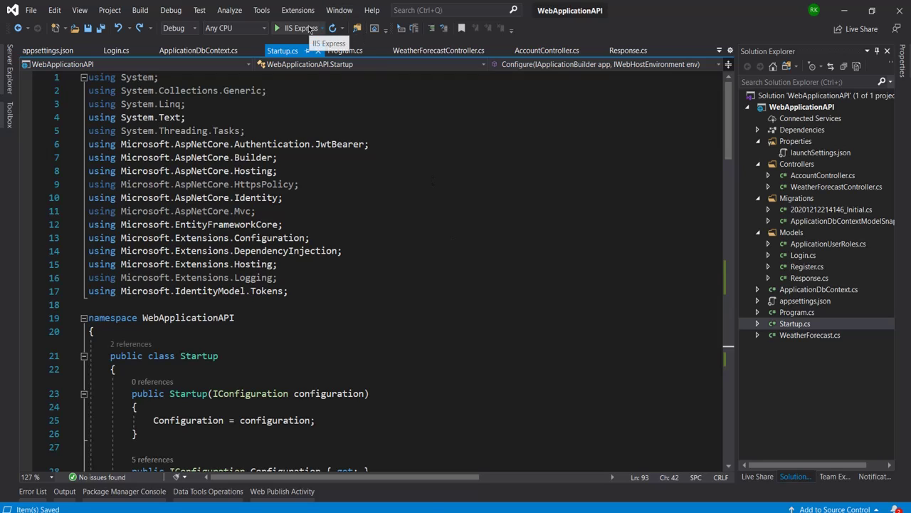
- Run WebApplicationAPI on IIS Express, opening the weatherforecast page with HTTP 401
click(299, 29)
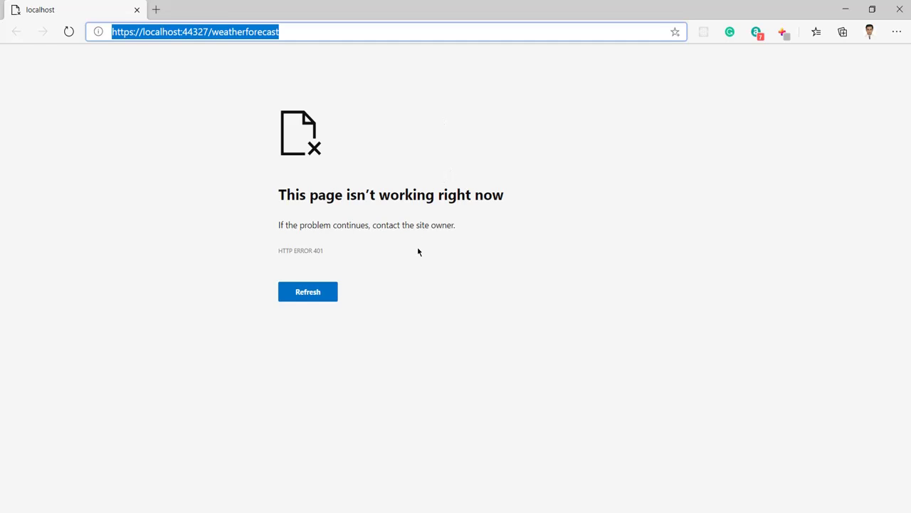
- Deselect the browser address bar and switch back to Visual Studio
click(483, 232)
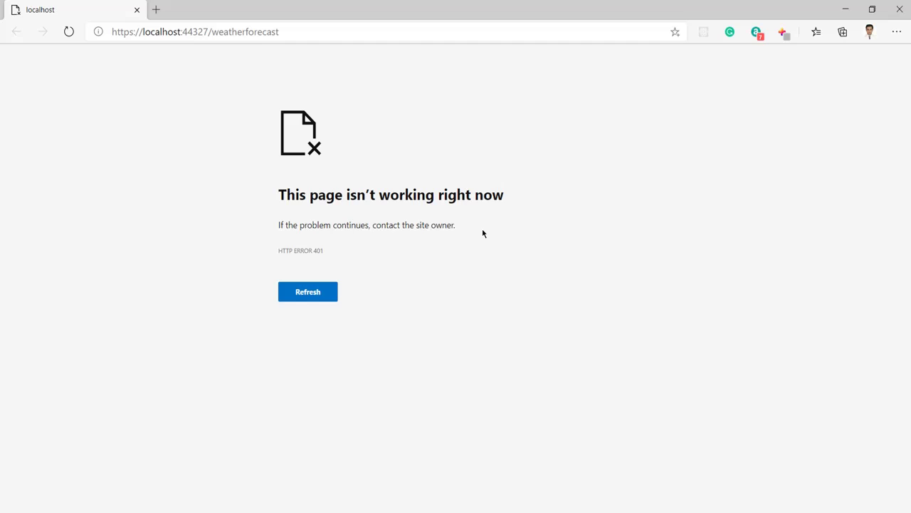
key(alt+Tab)
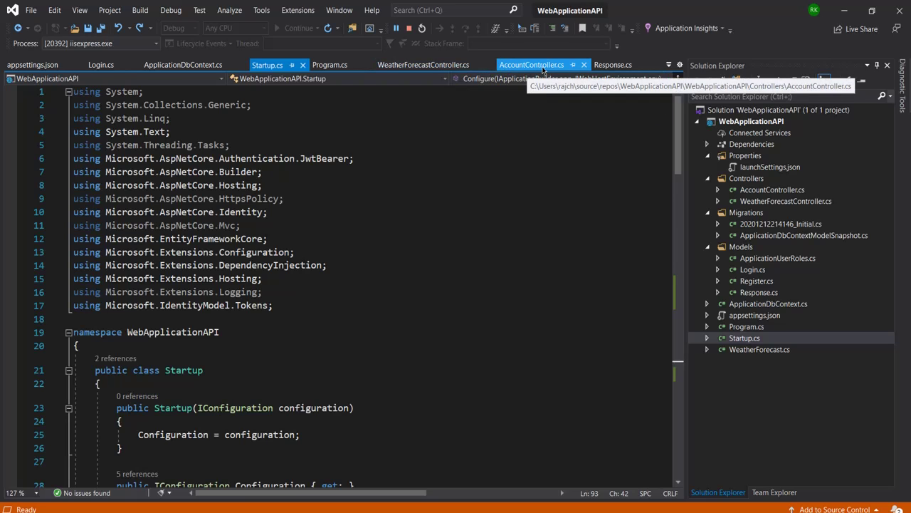
- Show the [Authorize] attribute in WeatherForecastController.cs and stop the debug session
click(429, 64)
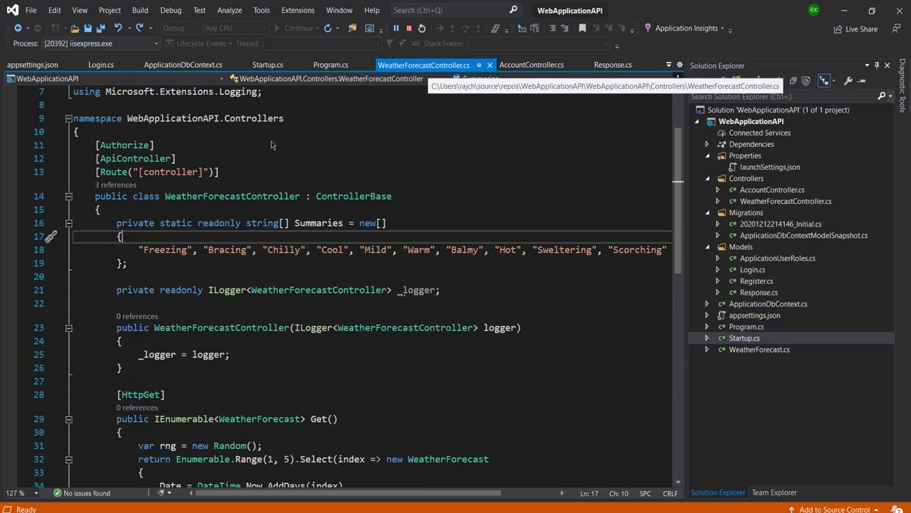
double_click(125, 145)
key(alt+Tab)
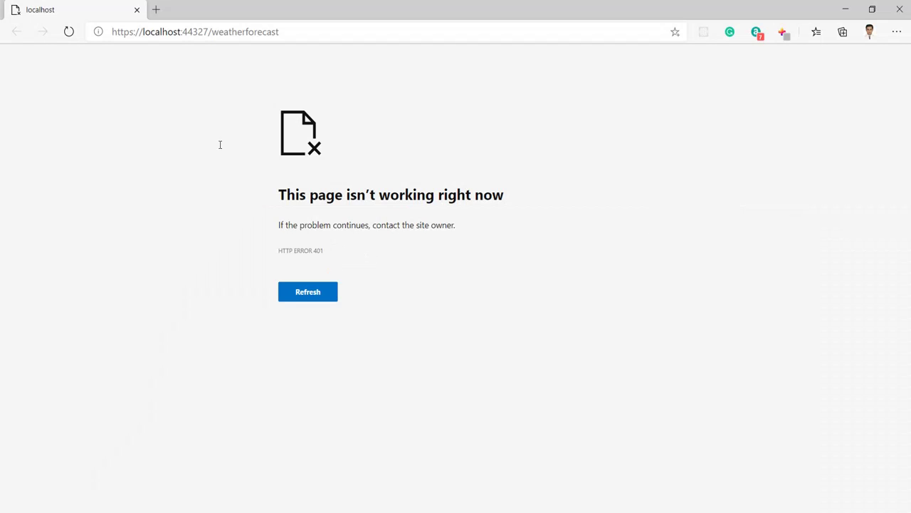
key(alt+Tab)
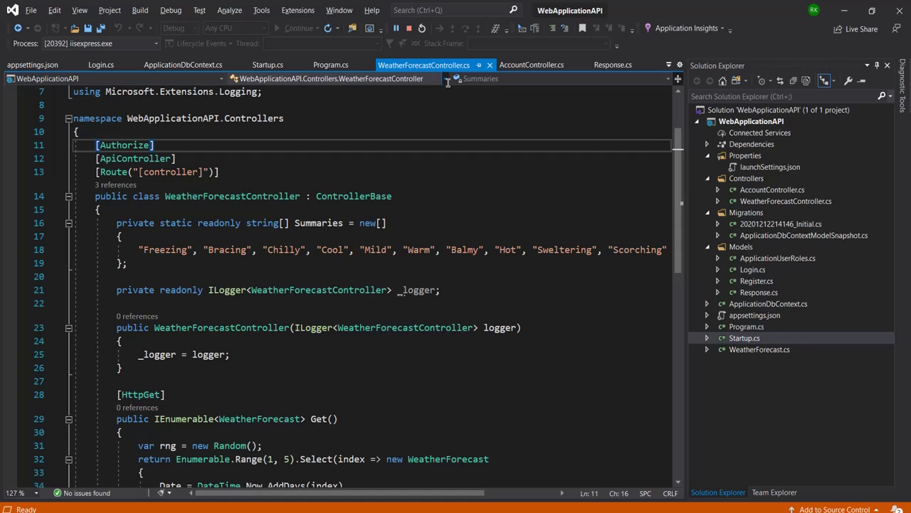
click(412, 28)
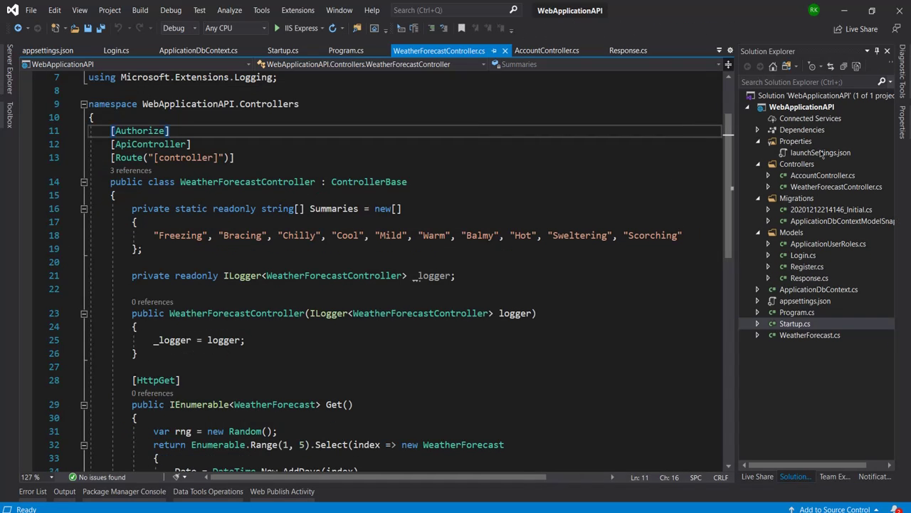
- Change launchSettings.json's launchUrl from weatherforecast to swagger, matching Startup.cs's swagger endpoint
click(819, 153)
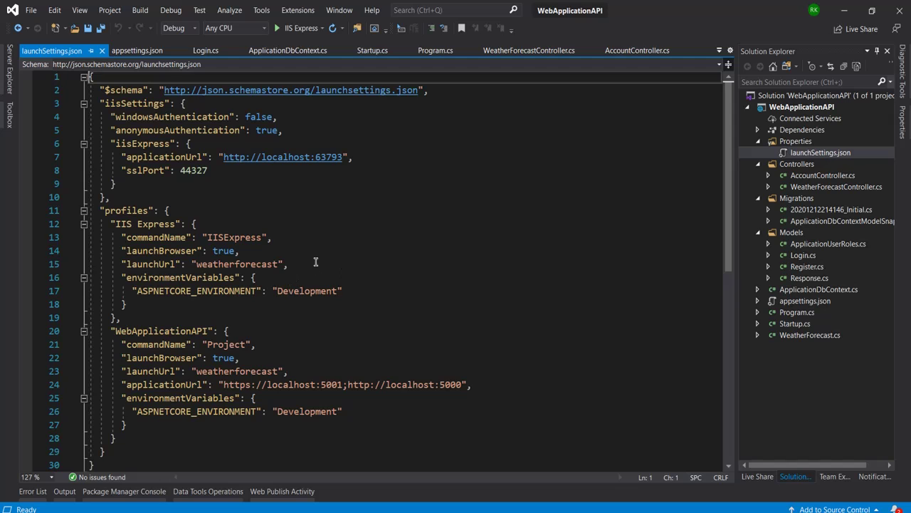
double_click(251, 263)
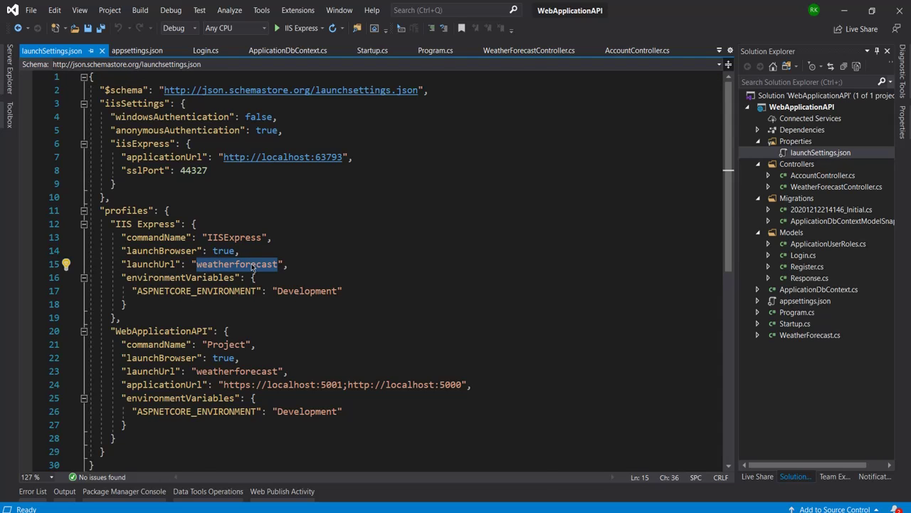
key(ctrl+Tab)
scroll(470, 308, down, 8)
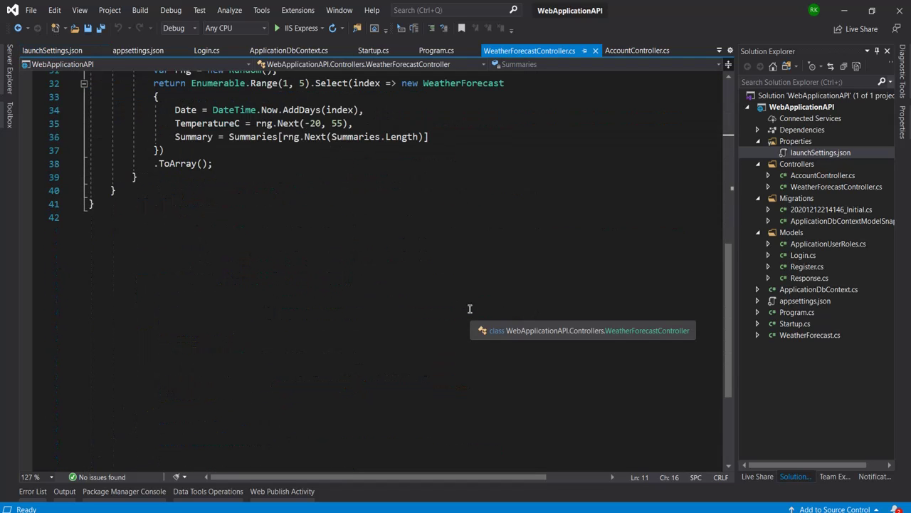
scroll(469, 308, up, 8)
key(ctrl+Tab)
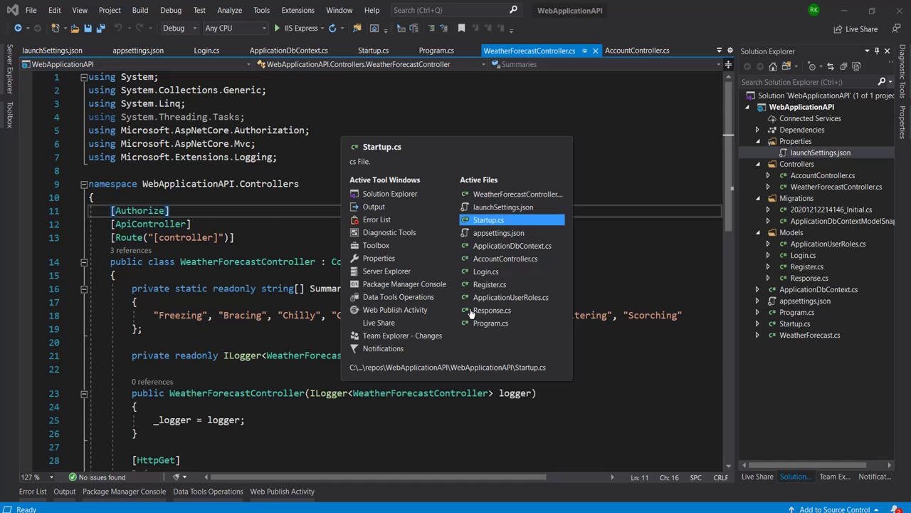
click(469, 309)
scroll(469, 308, down, 10)
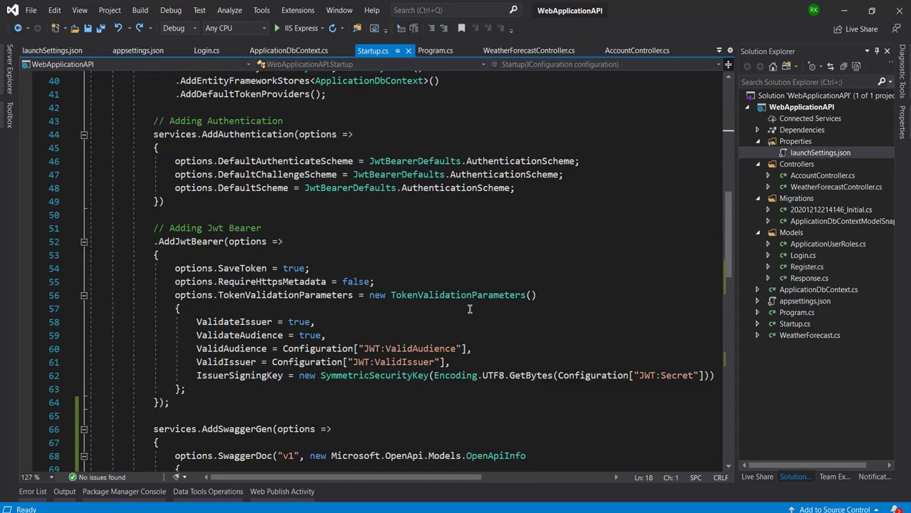
scroll(469, 308, down, 5)
scroll(469, 309, down, 5)
scroll(469, 309, down, 5)
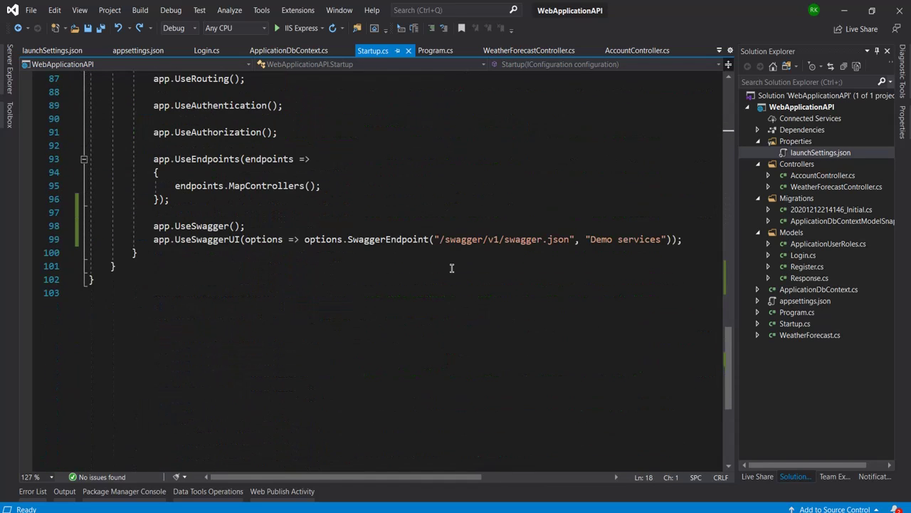
double_click(460, 240)
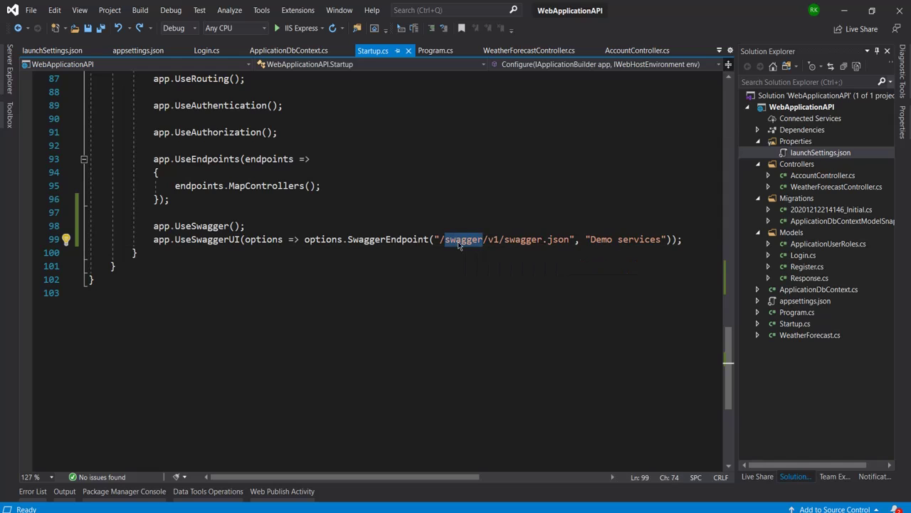
key(ctrl+s)
key(ctrl+Tab)
key(ctrl+Tab)
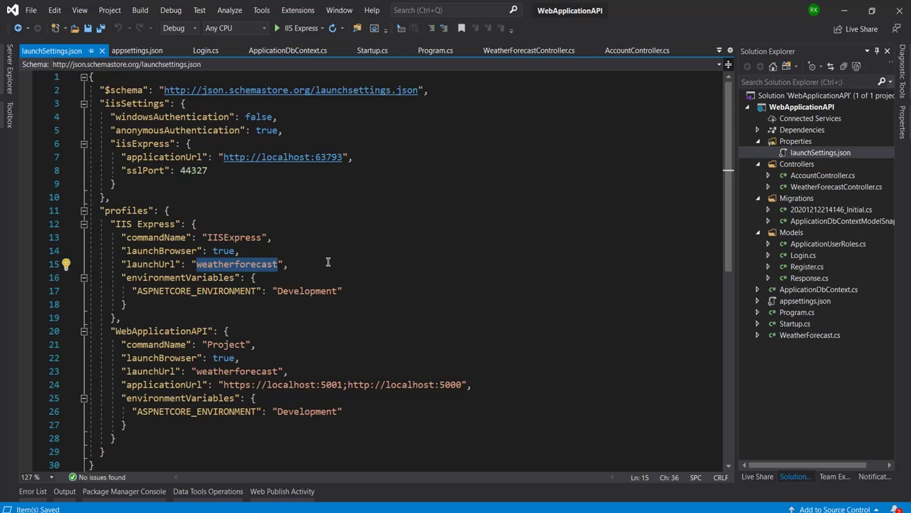
text(swagger)
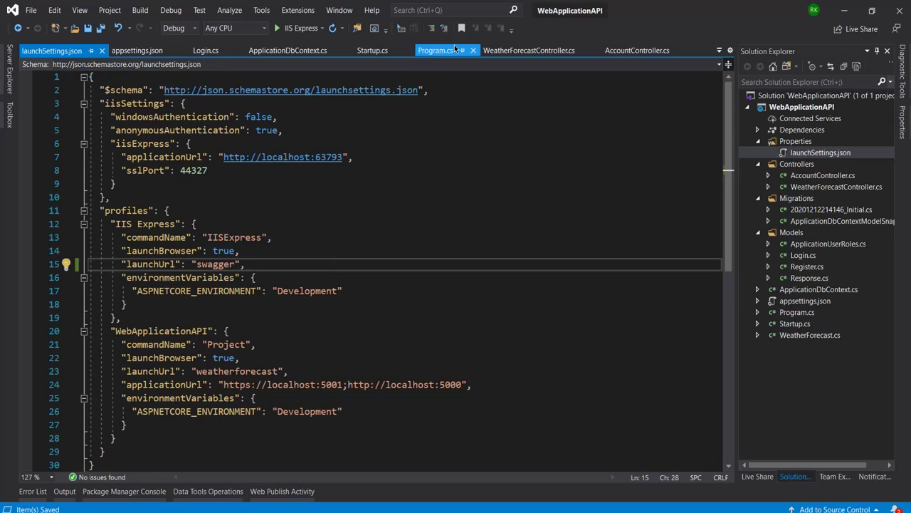
- Run the API under IIS Express from Startup.cs to open Swagger UI
click(372, 50)
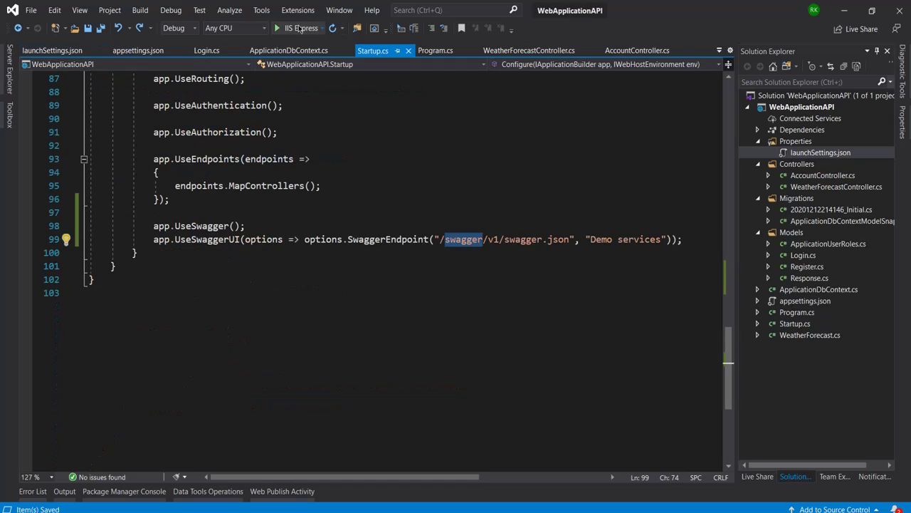
click(296, 28)
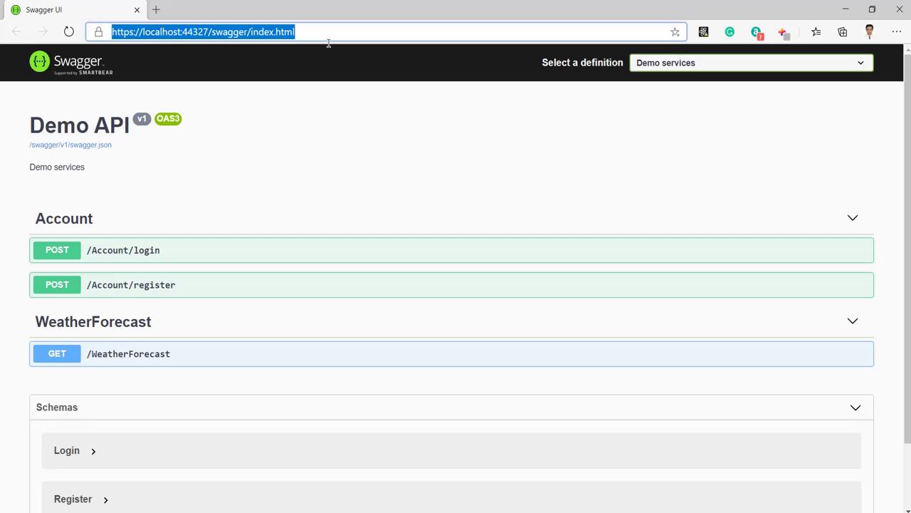
- Expand GET /WeatherForecast and enable Try it out, showing its 200 Success example
click(649, 247)
click(648, 247)
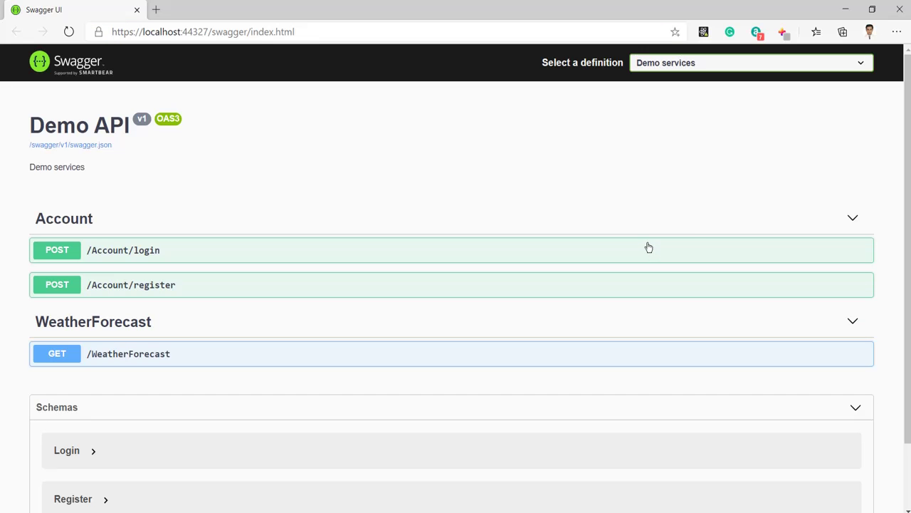
click(551, 354)
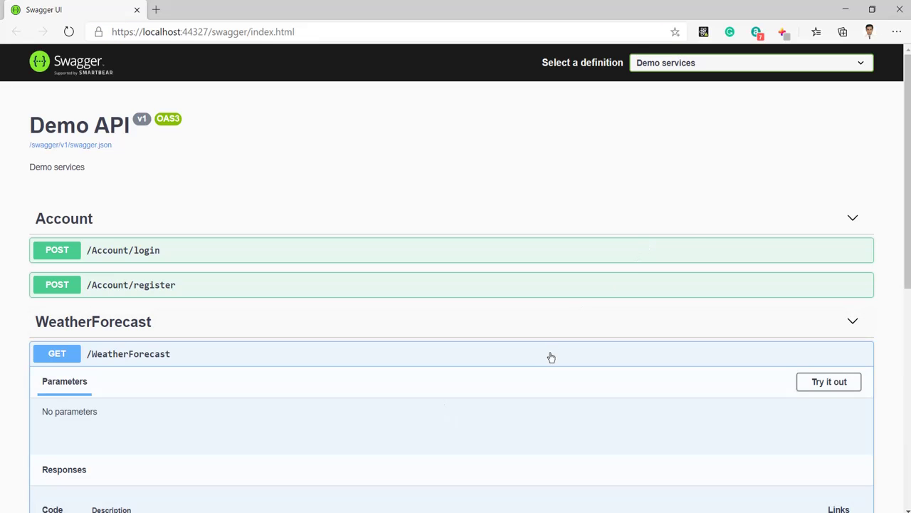
scroll(551, 357, down, 1)
scroll(551, 356, down, 1)
scroll(551, 357, down, 1)
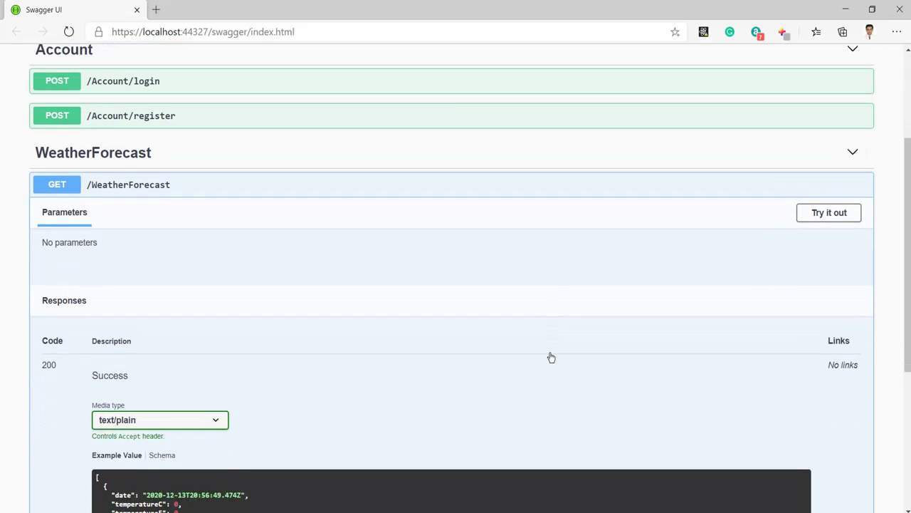
scroll(551, 356, down, 2)
scroll(551, 357, down, 1)
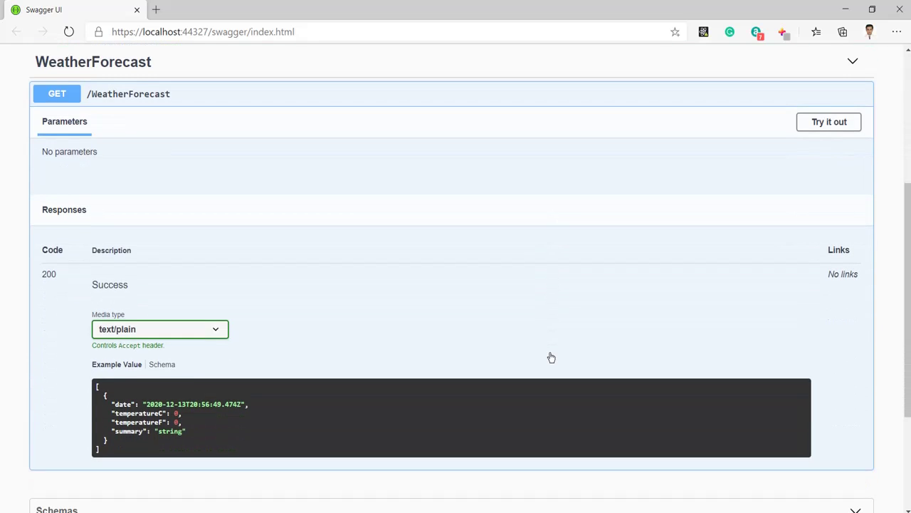
click(830, 125)
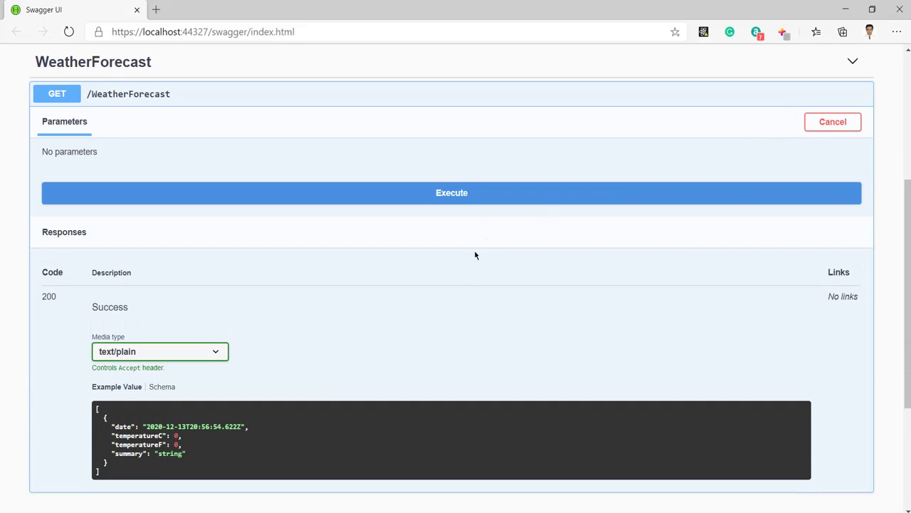
scroll(462, 292, down, 2)
scroll(462, 291, down, 1)
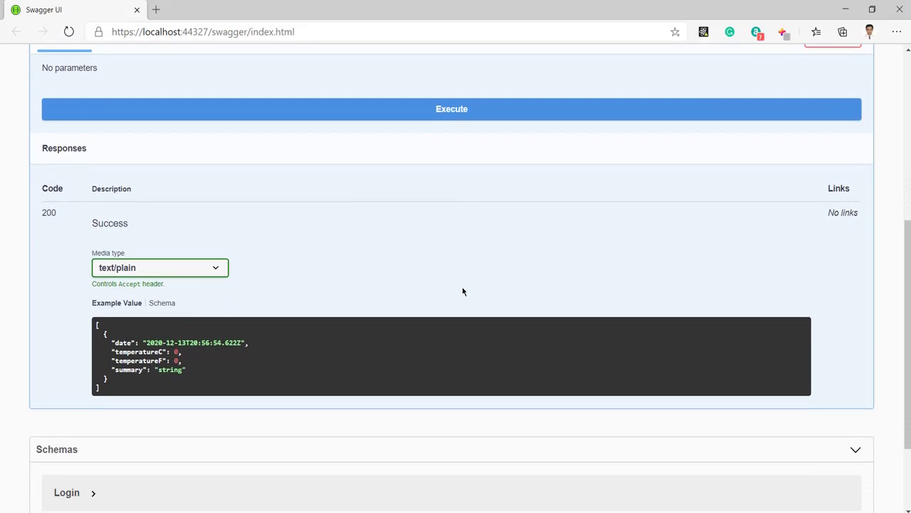
scroll(462, 291, down, 2)
scroll(462, 292, up, 2)
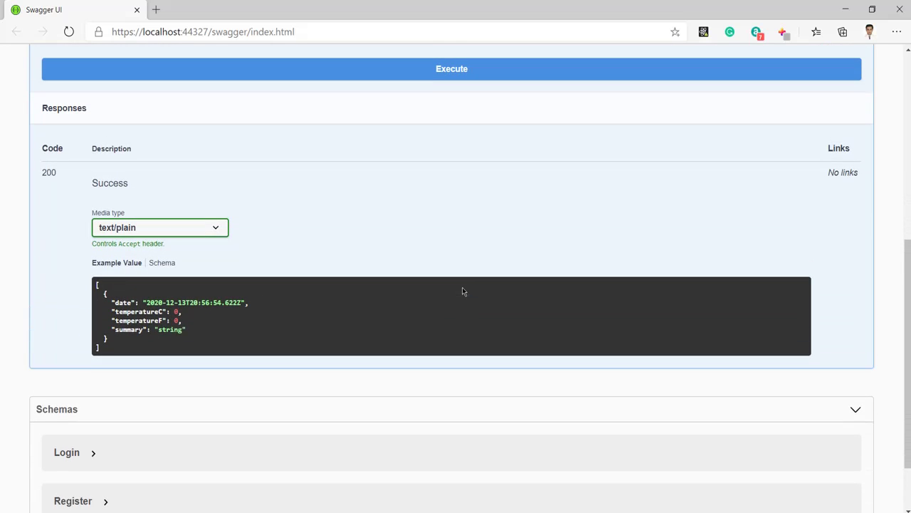
scroll(463, 291, up, 1)
scroll(463, 291, up, 1)
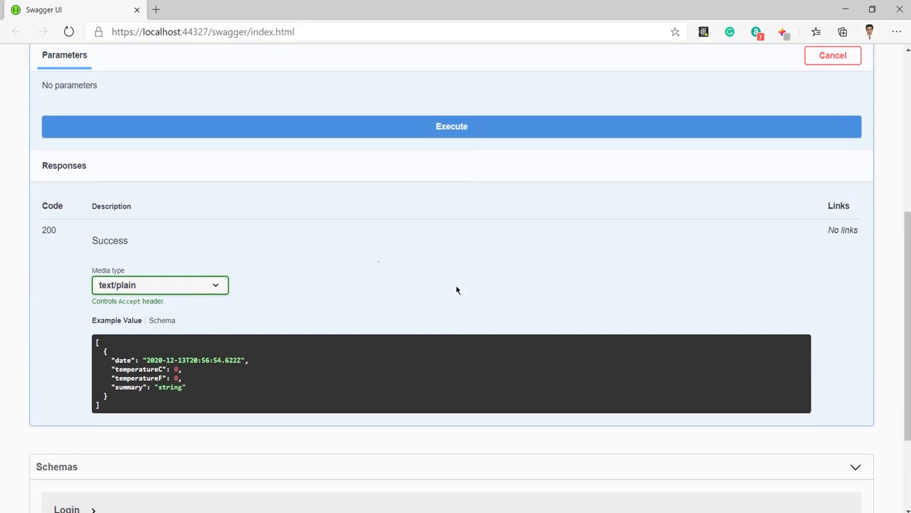
double_click(106, 242)
scroll(393, 211, up, 1)
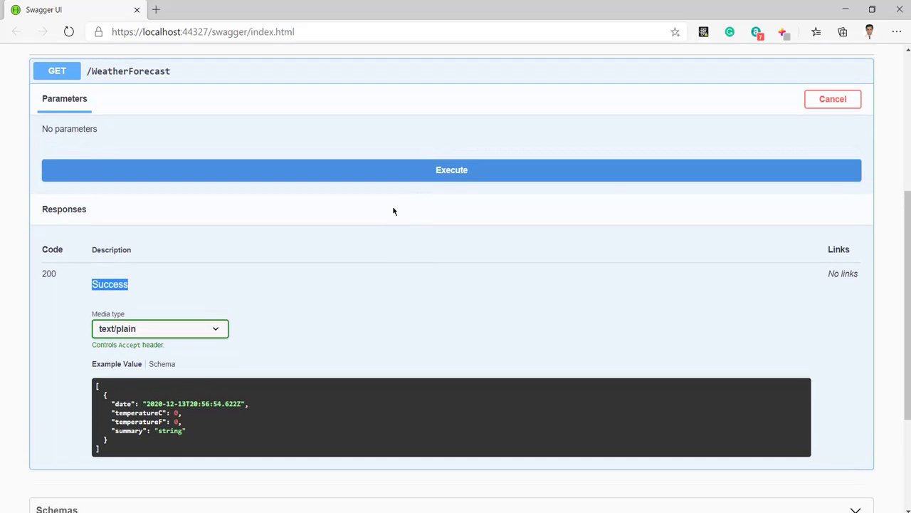
- Execute GET /WeatherForecast and review the 401 Undocumented Error response
click(468, 171)
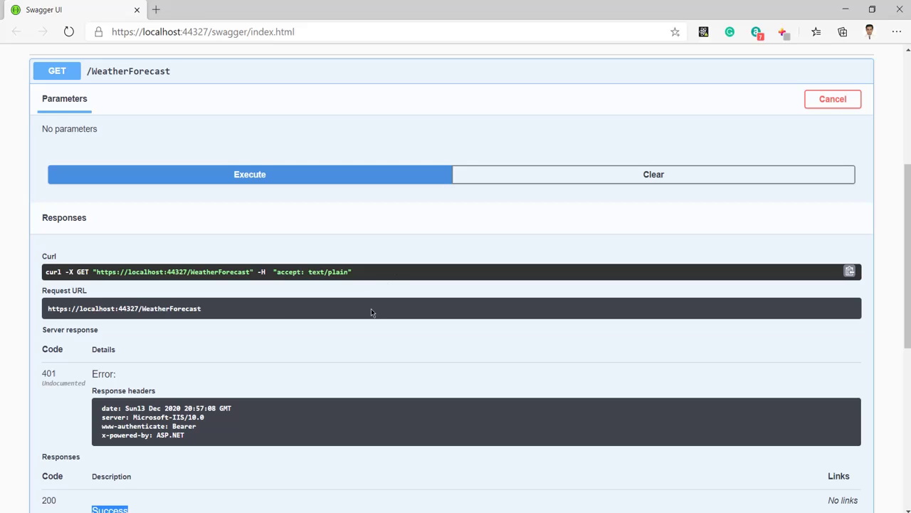
scroll(371, 312, up, 3)
scroll(371, 312, down, 4)
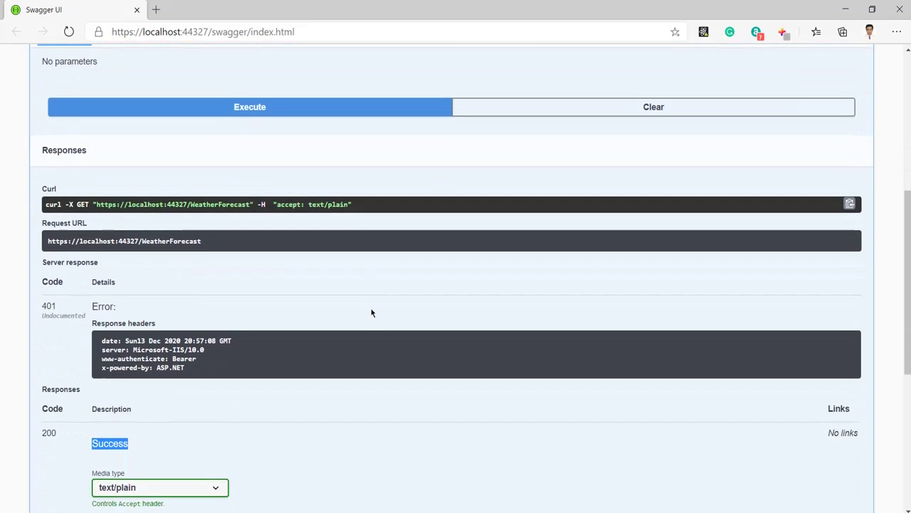
scroll(371, 312, down, 1)
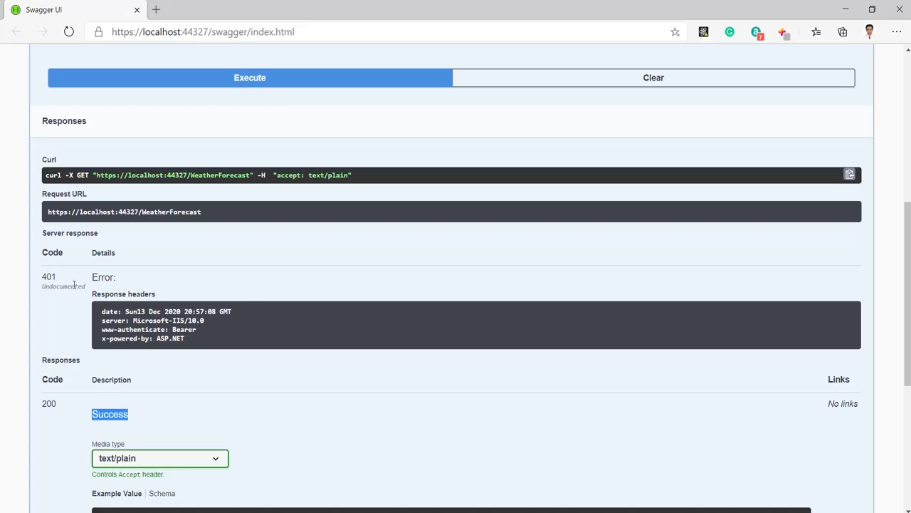
double_click(50, 286)
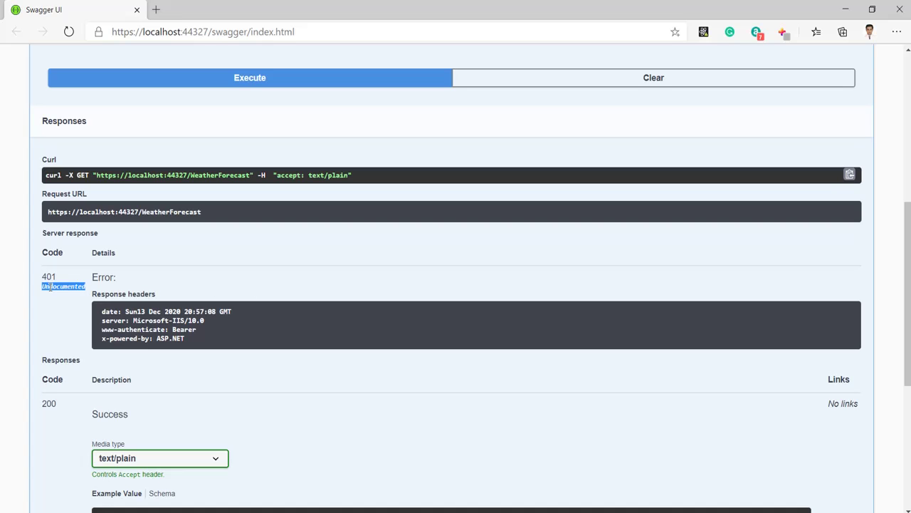
double_click(104, 277)
scroll(423, 306, down, 2)
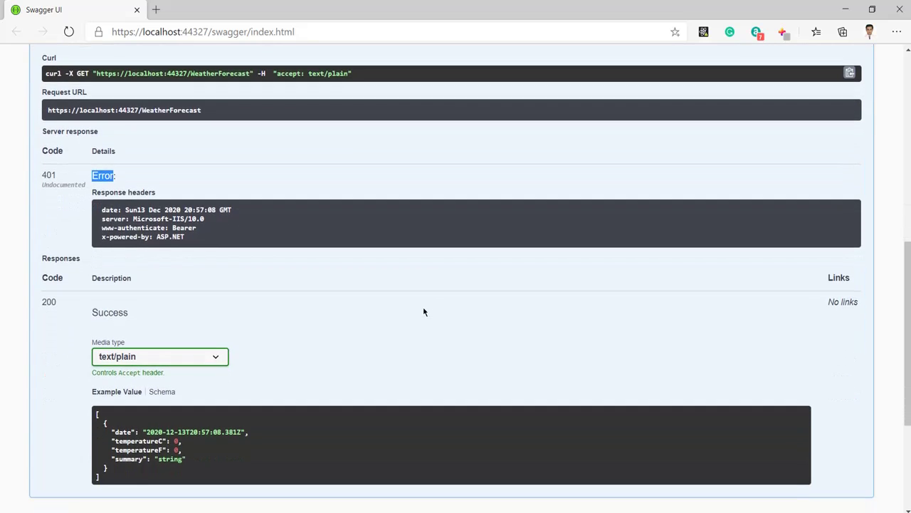
scroll(423, 311, down, 1)
scroll(423, 311, up, 3)
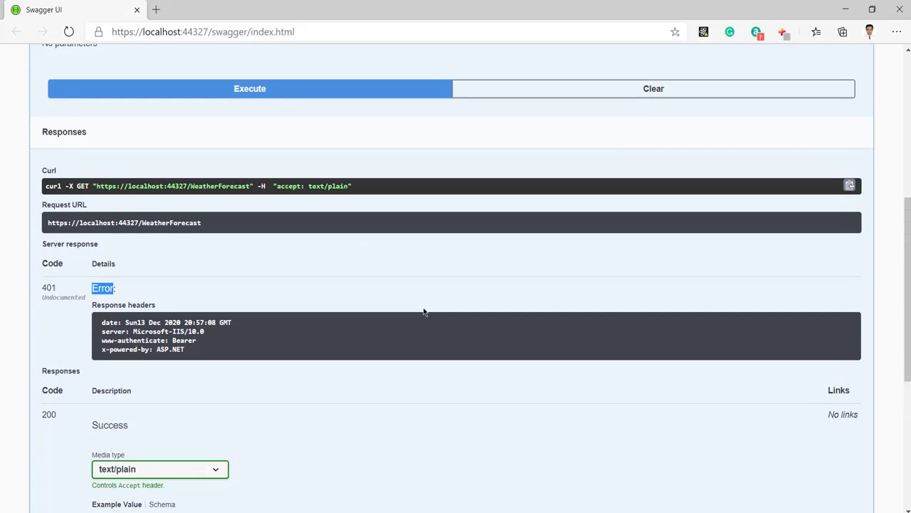
click(409, 257)
- Cancel WeatherForecast testing and expand POST /Account/register to view its example body
click(636, 88)
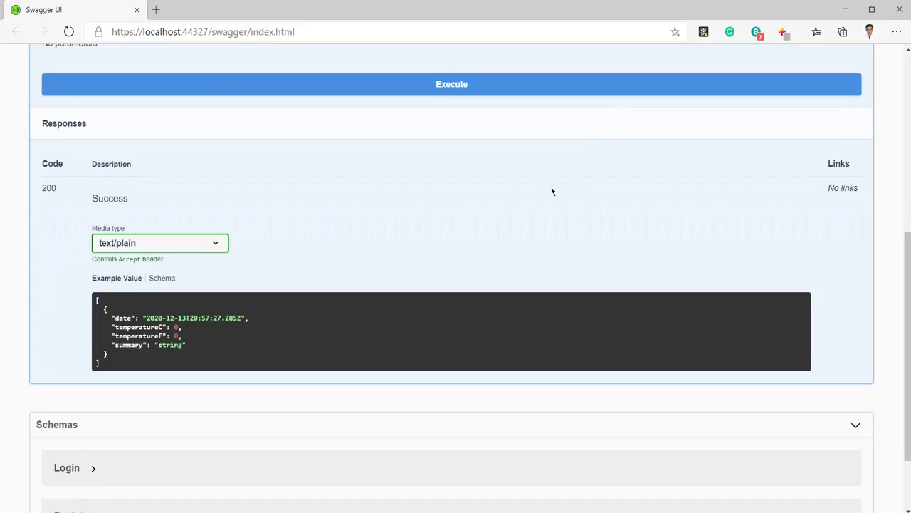
scroll(552, 191, up, 2)
scroll(552, 190, up, 2)
scroll(552, 191, up, 1)
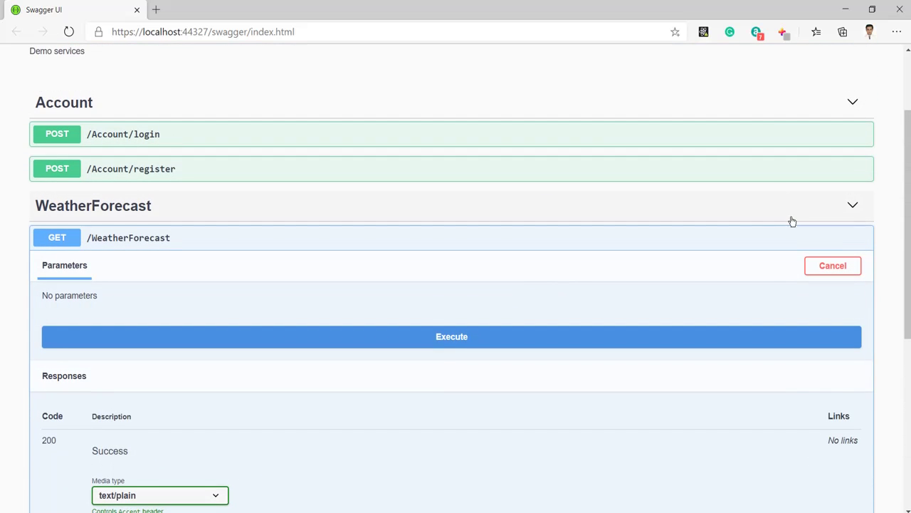
click(833, 265)
scroll(587, 213, up, 1)
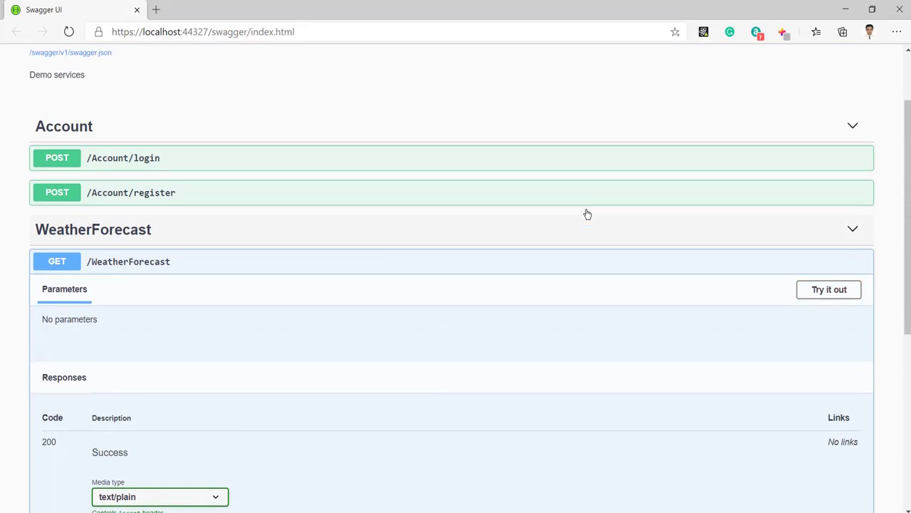
scroll(587, 213, up, 1)
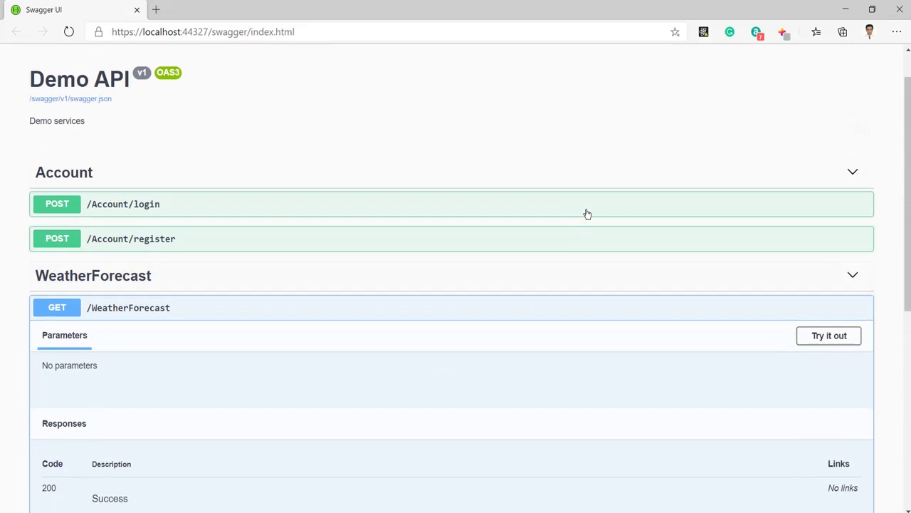
click(830, 238)
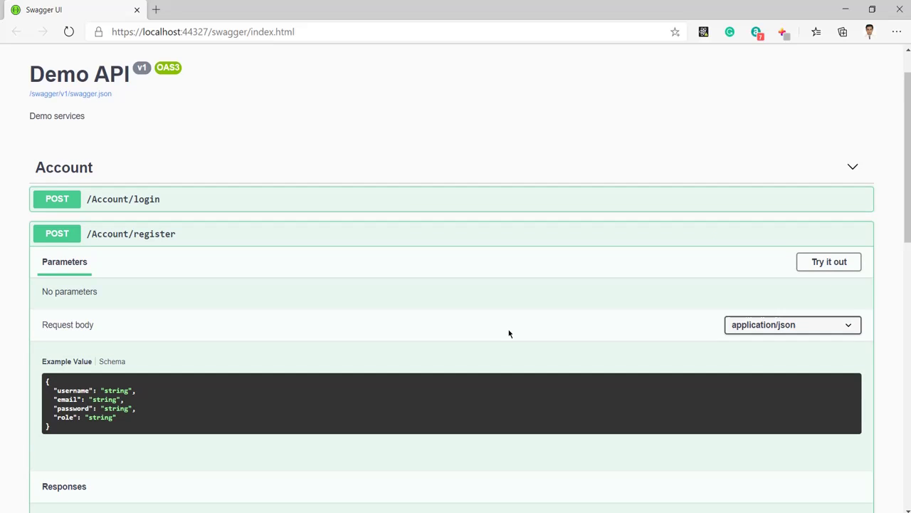
scroll(509, 333, down, 1)
double_click(115, 330)
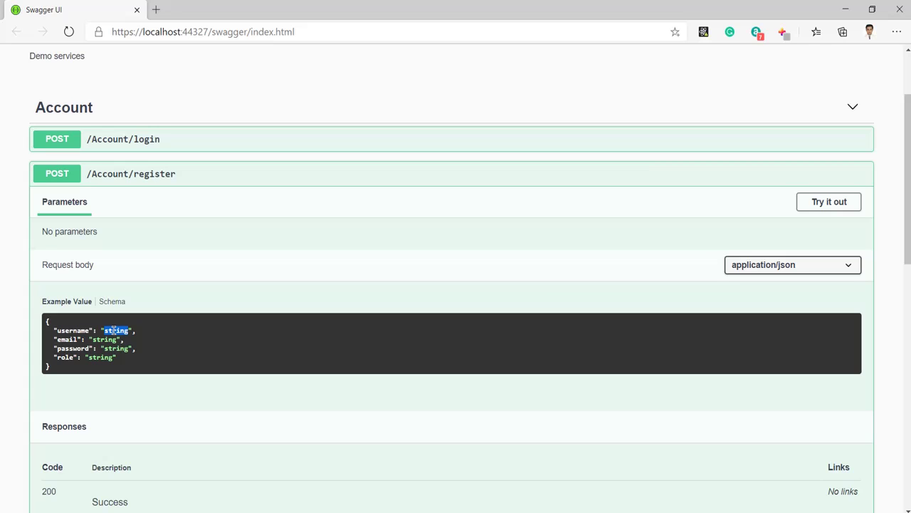
click(200, 342)
scroll(201, 342, down, 1)
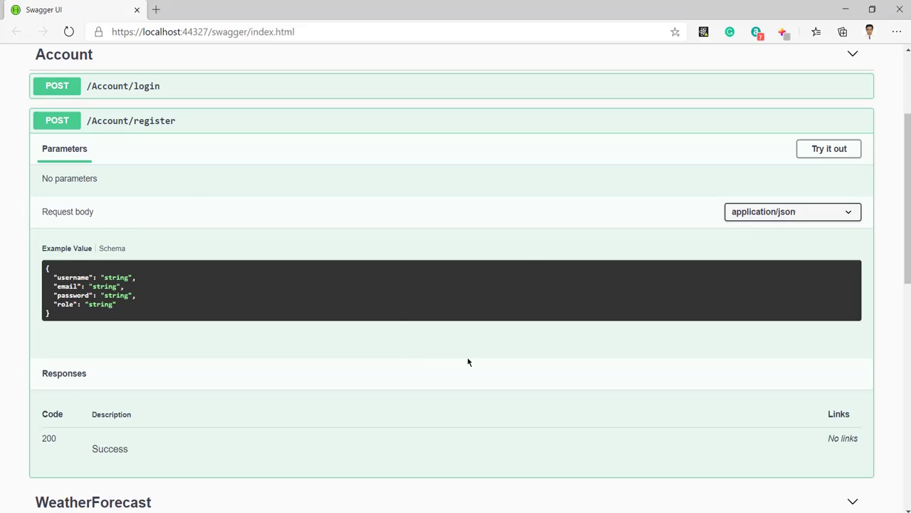
scroll(468, 362, down, 1)
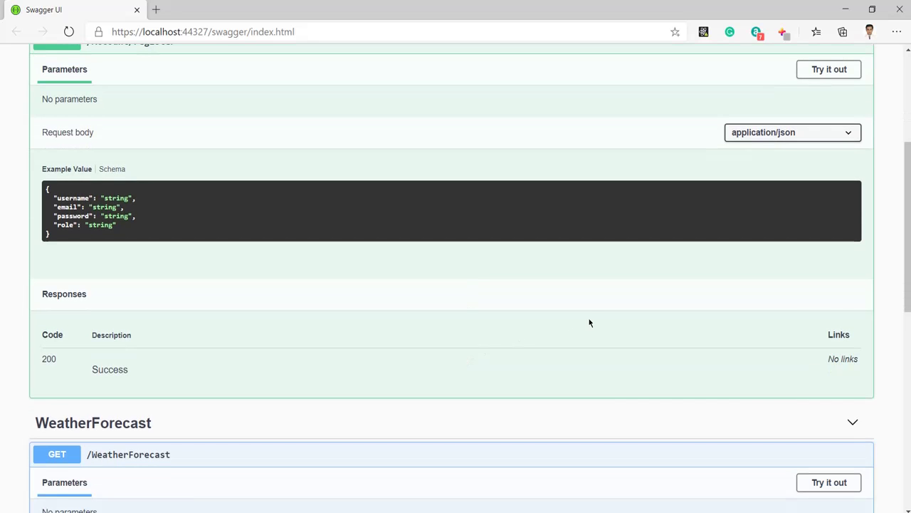
scroll(410, 368, up, 1)
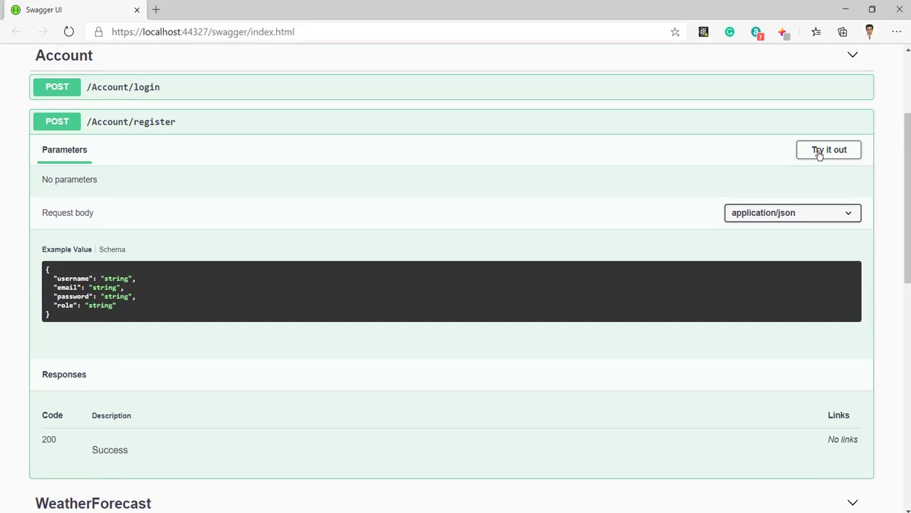
- Make the register body editable and replace the username and email placeholders
click(825, 151)
click(166, 323)
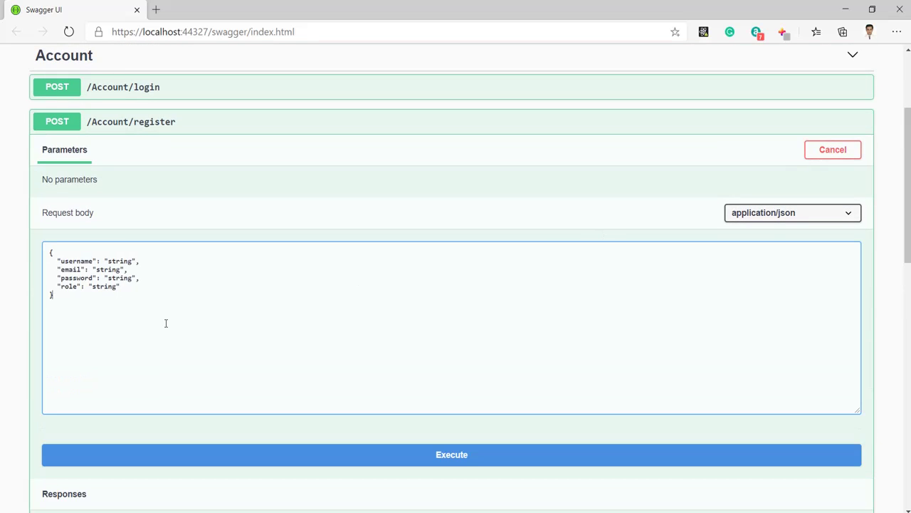
double_click(117, 262)
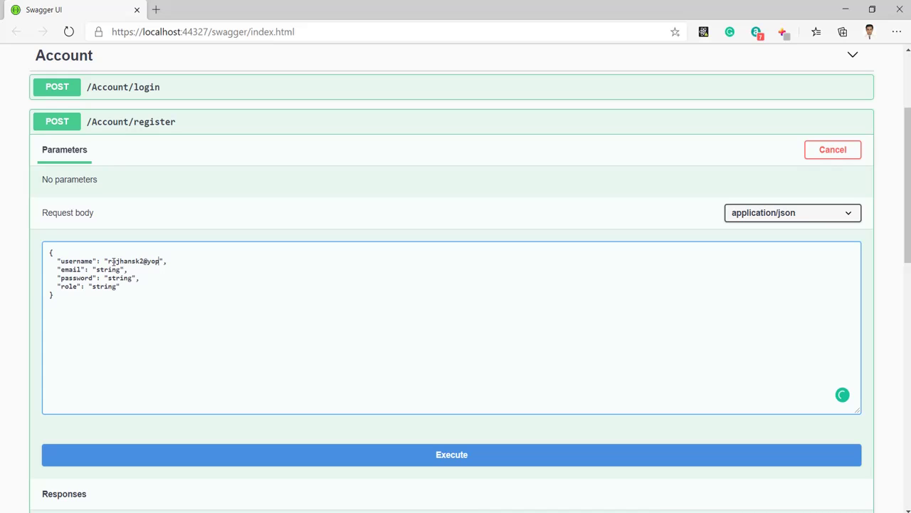
key(shift+Left)
key(shift+Left)
key(shift+Left)
key(shift+Left)
key(shift+Left)
key(shift+Left)
text(pa)
key(BackSpace)
key(BackSpace)
text(Password)
text(@123)
key(shift+Left)
key(shift+Left)
click(123, 262)
key(ctrl+shift+Right)
key(ctrl+c)
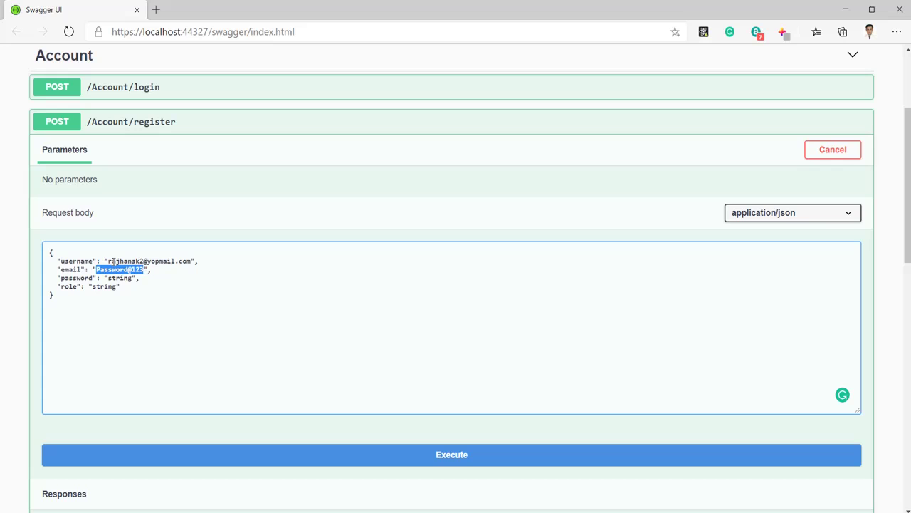
key(Down)
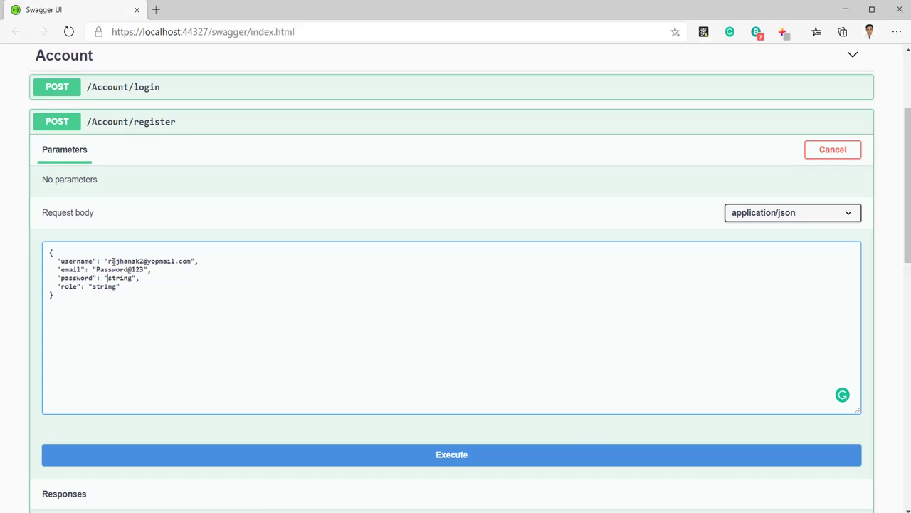
key(super)
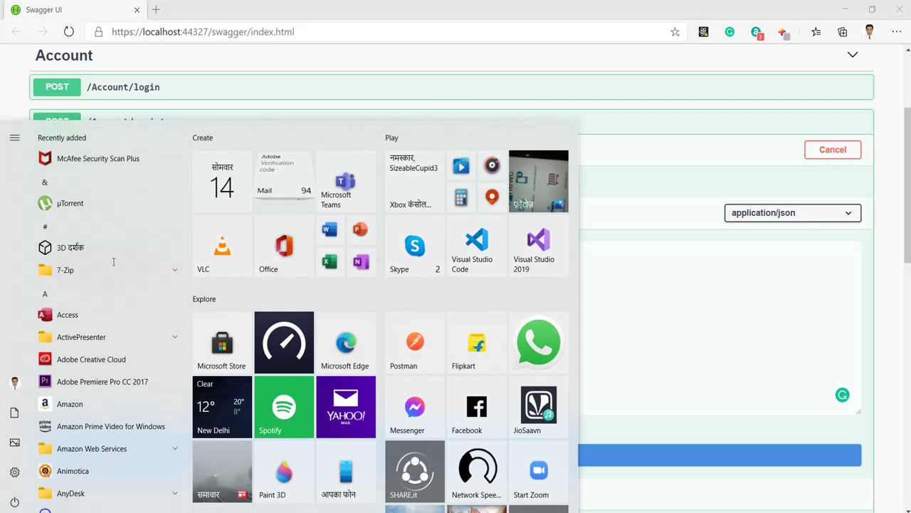
key(Escape)
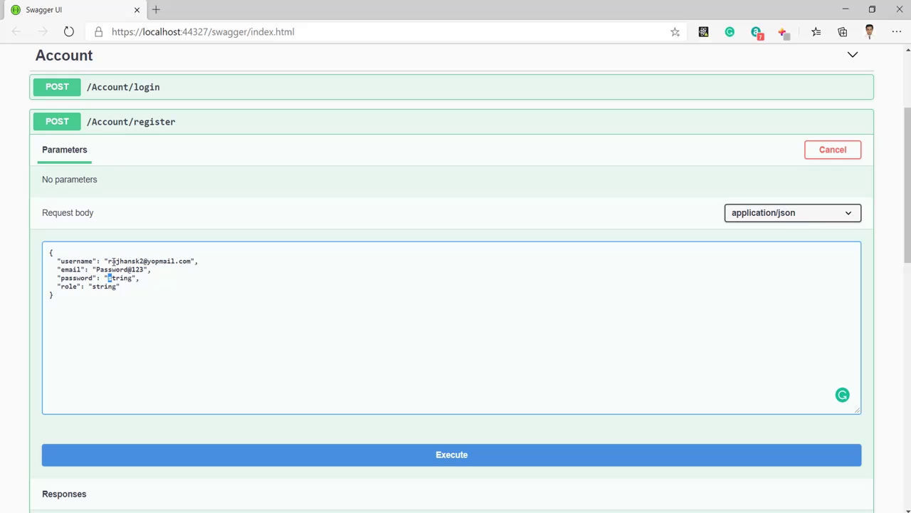
key(ctrl+shift+Right)
key(ctrl+v)
key(shift+End)
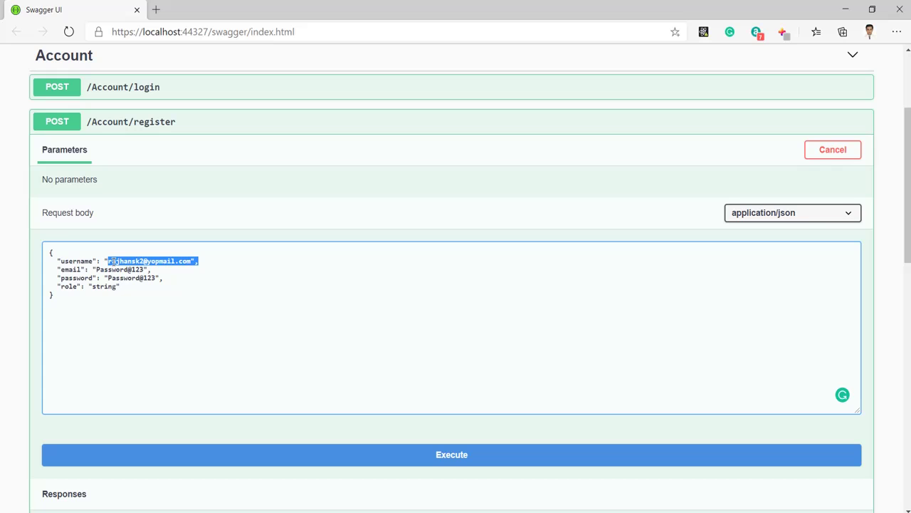
key(shift+Left)
key(shift+Left)
key(ctrl+c)
key(Down)
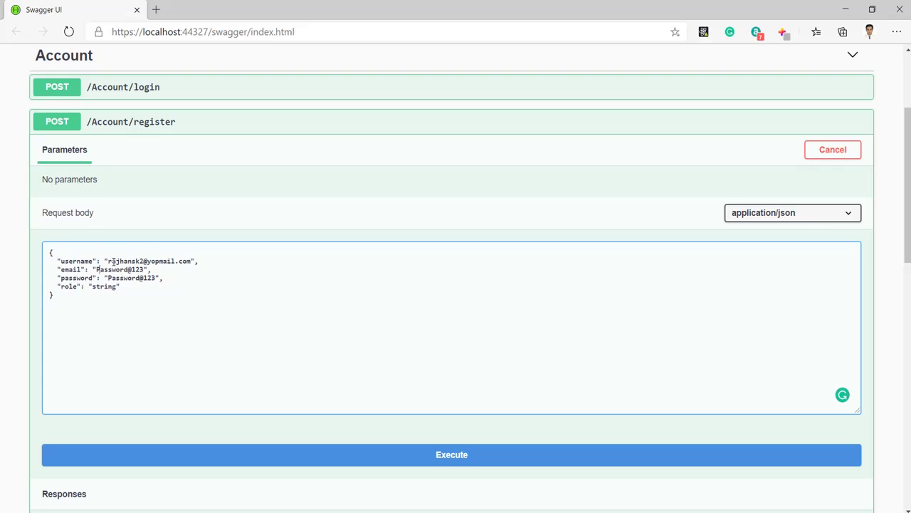
key(shift+End)
key(shift+Left)
key(shift+Left)
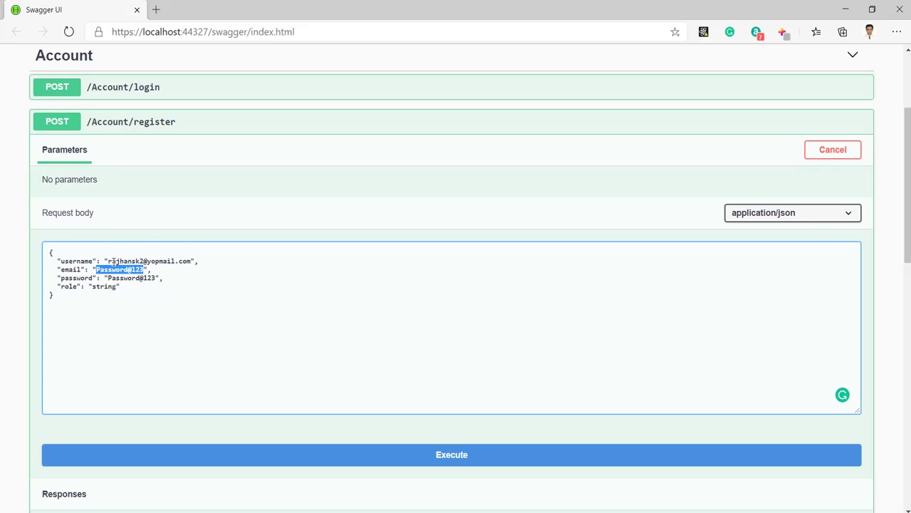
key(ctrl+v)
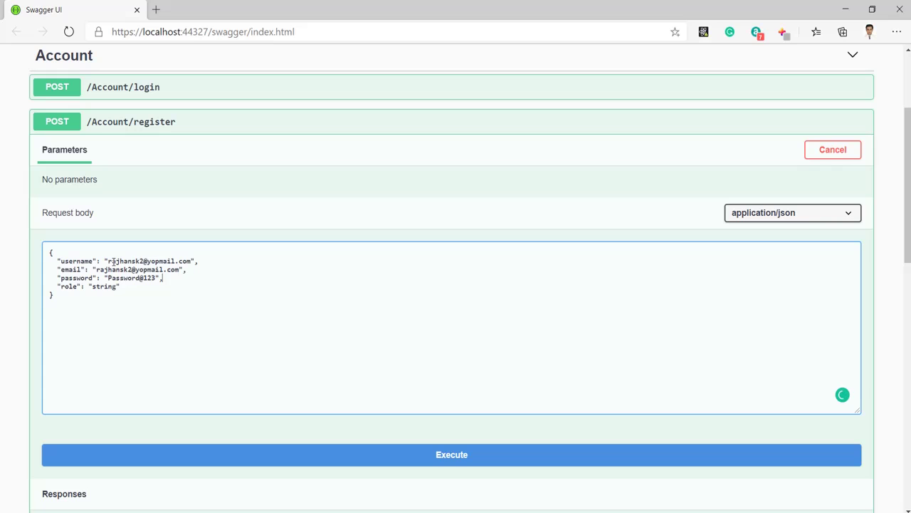
key(Down)
key(End)
key(Left)
key(shift+Left)
key(shift+Left)
key(shift+Left)
key(shift+Left)
key(shift+Left)
key(shift+Left)
text(User)
- Execute the registration and confirm the 200 'User created successfully!' response
click(451, 456)
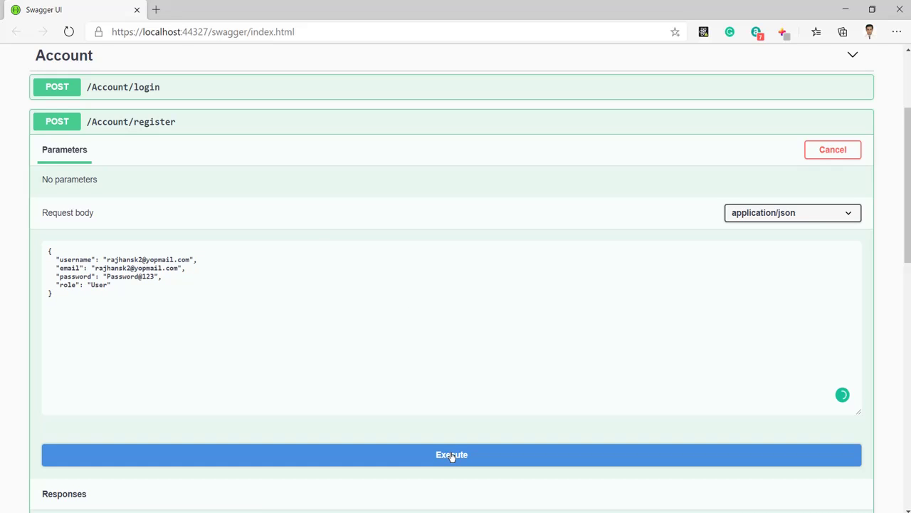
scroll(556, 390, down, 2)
scroll(556, 390, down, 2)
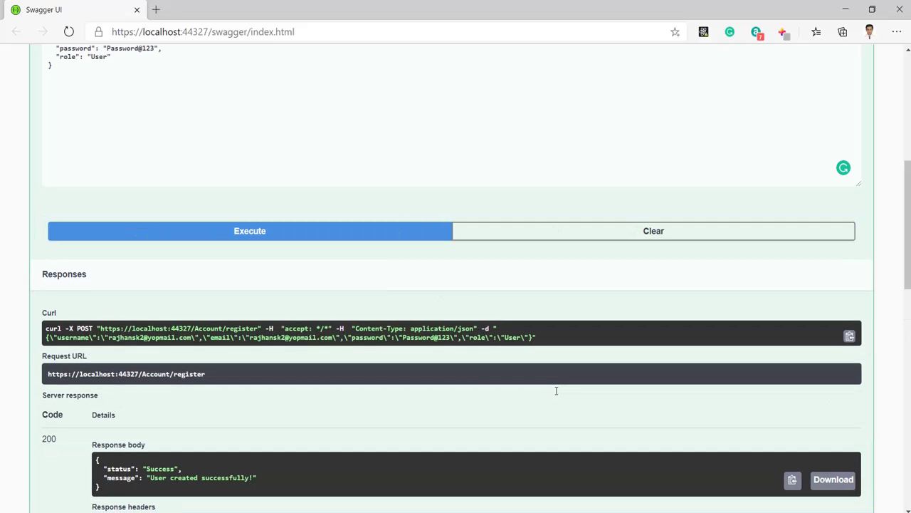
scroll(557, 390, down, 2)
scroll(557, 390, down, 2)
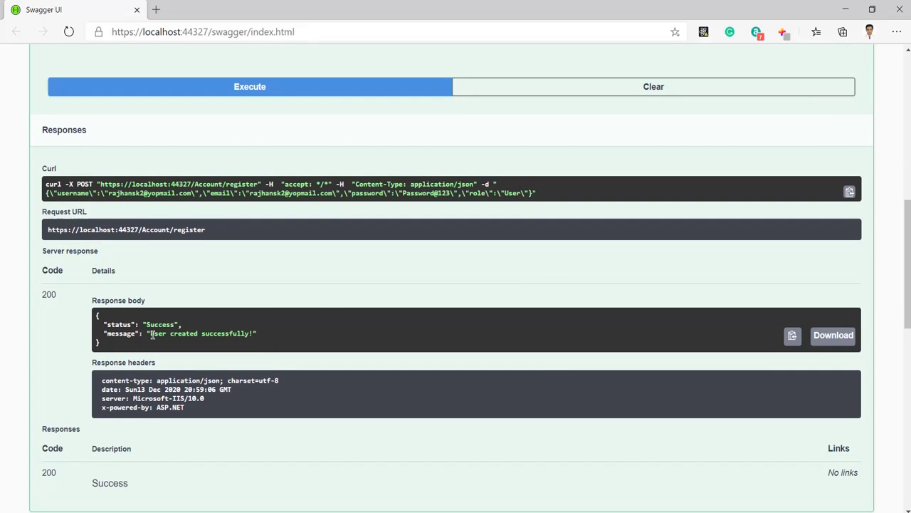
mouse_move(151, 333)
mouse_down()
mouse_move(259, 343)
mouse_move(255, 333)
mouse_up()
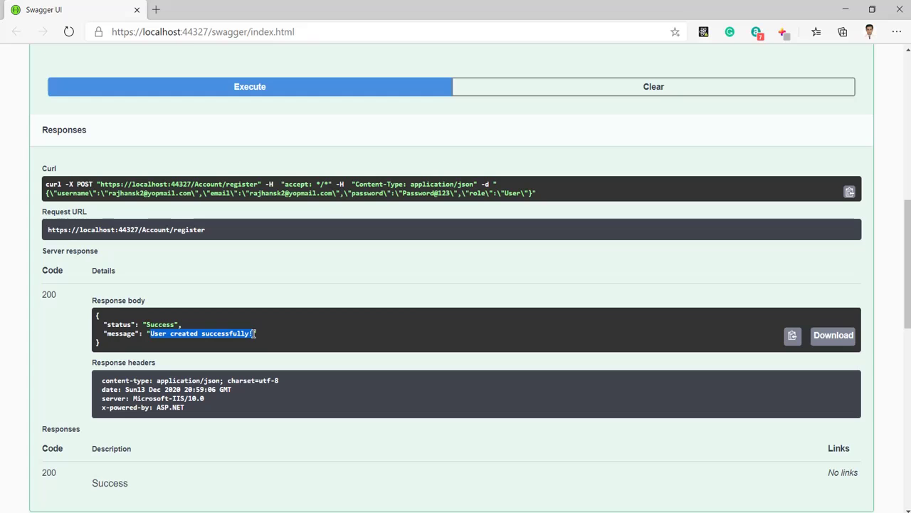
click(396, 323)
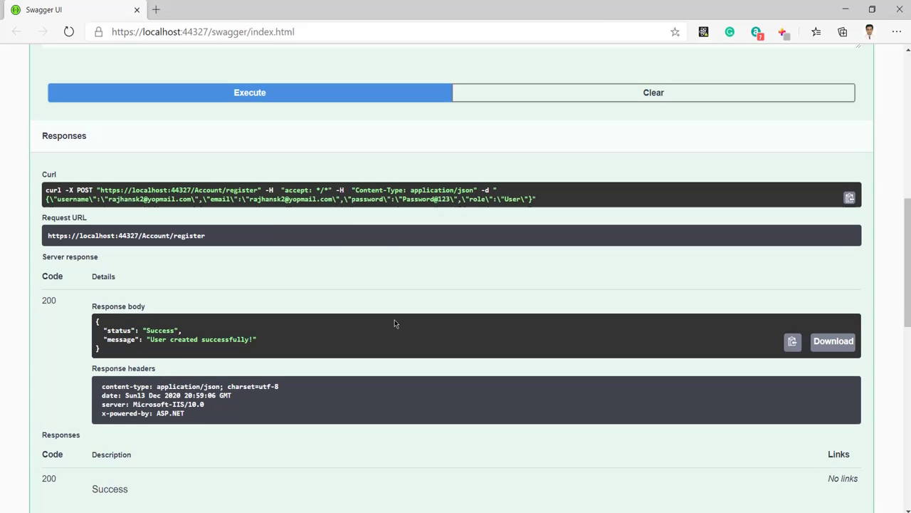
scroll(396, 323, up, 3)
scroll(396, 323, up, 4)
scroll(396, 323, up, 2)
scroll(396, 323, down, 4)
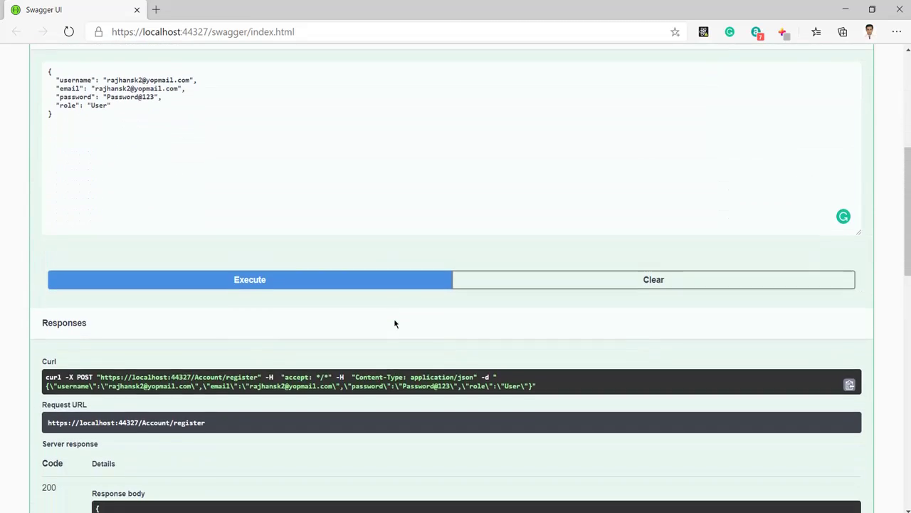
scroll(396, 323, down, 5)
scroll(420, 272, up, 3)
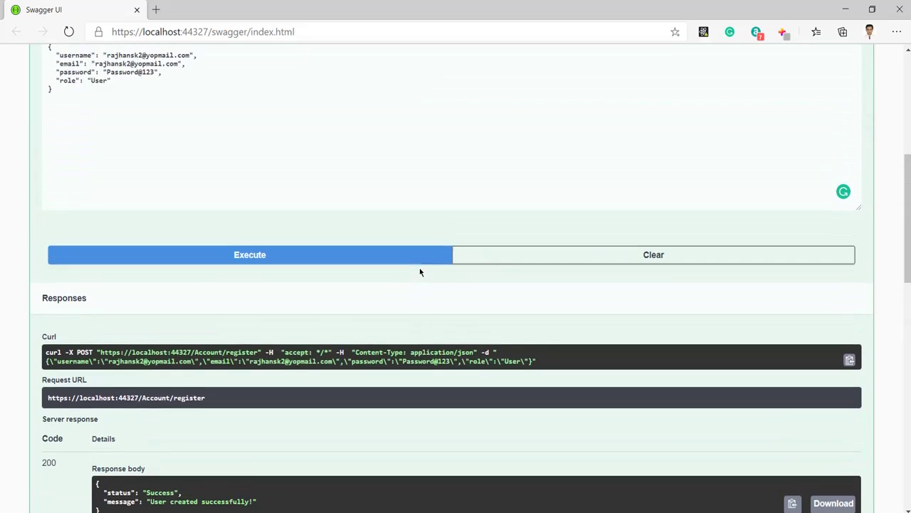
scroll(420, 272, up, 2)
scroll(420, 272, up, 1)
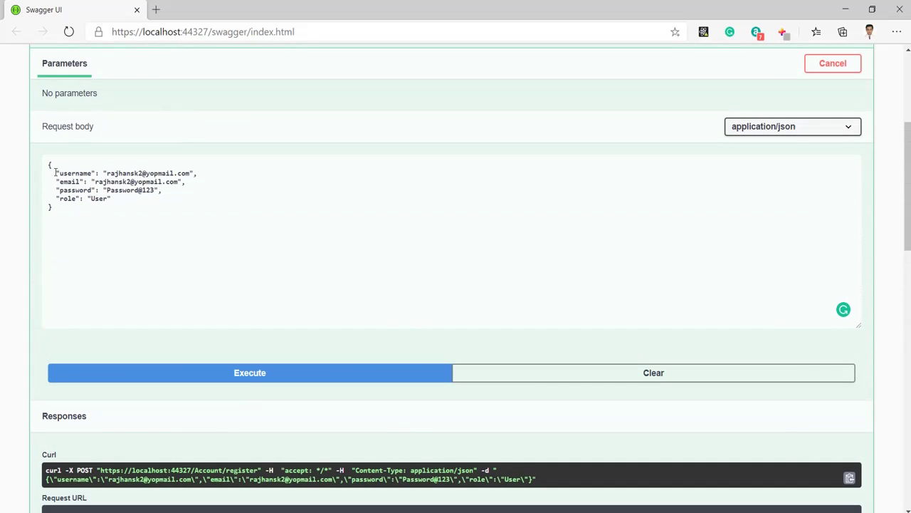
- Cut the username, email and password lines from the register body
drag(56, 174, 153, 183)
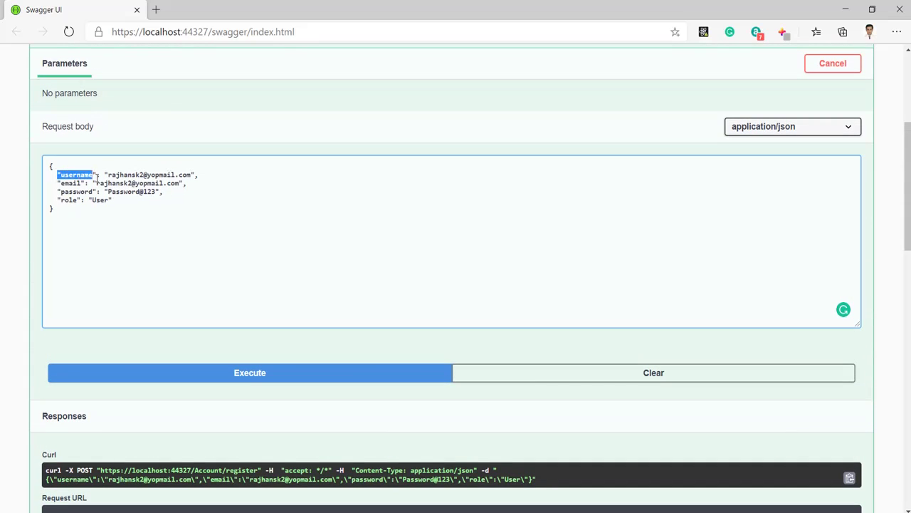
click(152, 183)
drag(57, 173, 166, 190)
key(ctrl+c)
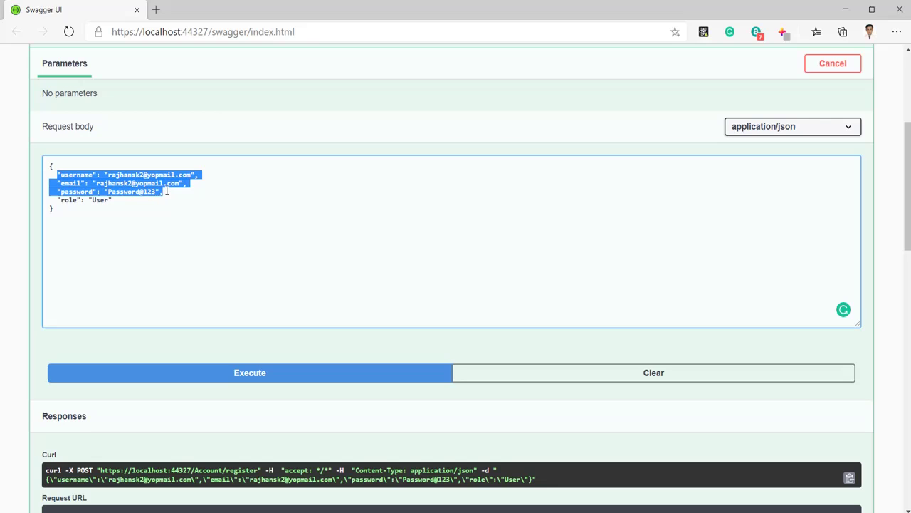
key(Delete)
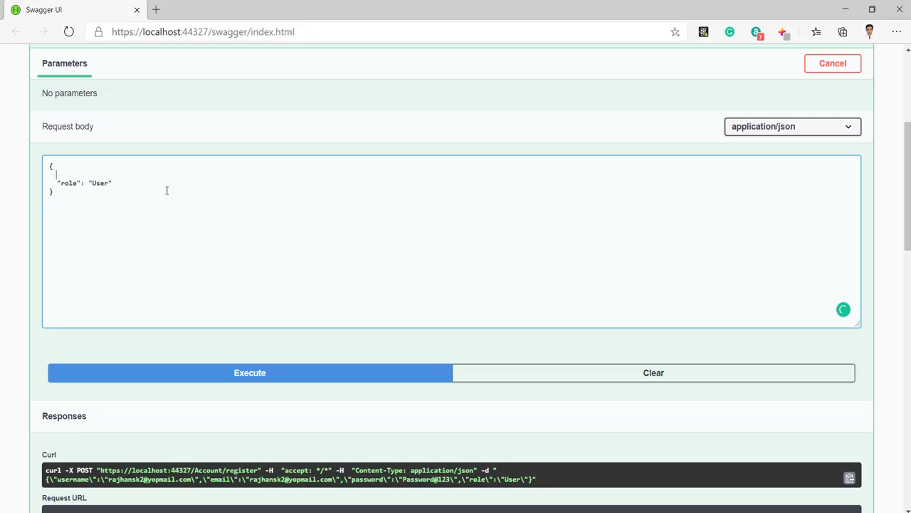
- Clear the registration response, restore the register body, and expand POST /Account/login
click(602, 376)
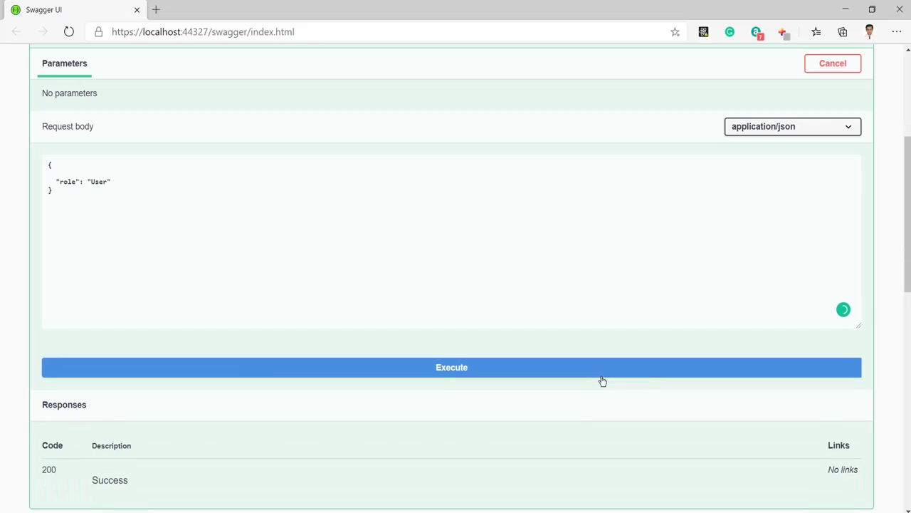
scroll(602, 381, up, 3)
click(491, 305)
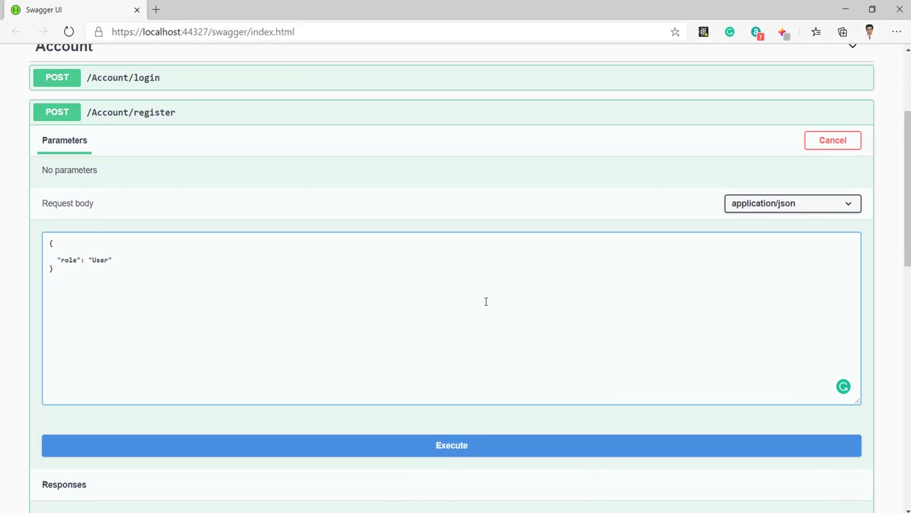
key(ctrl+v)
scroll(486, 302, up, 5)
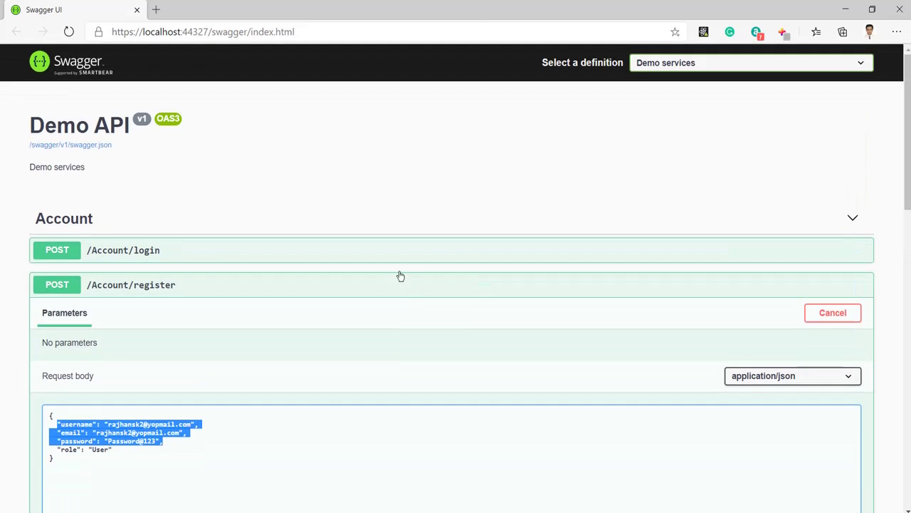
click(398, 261)
click(828, 277)
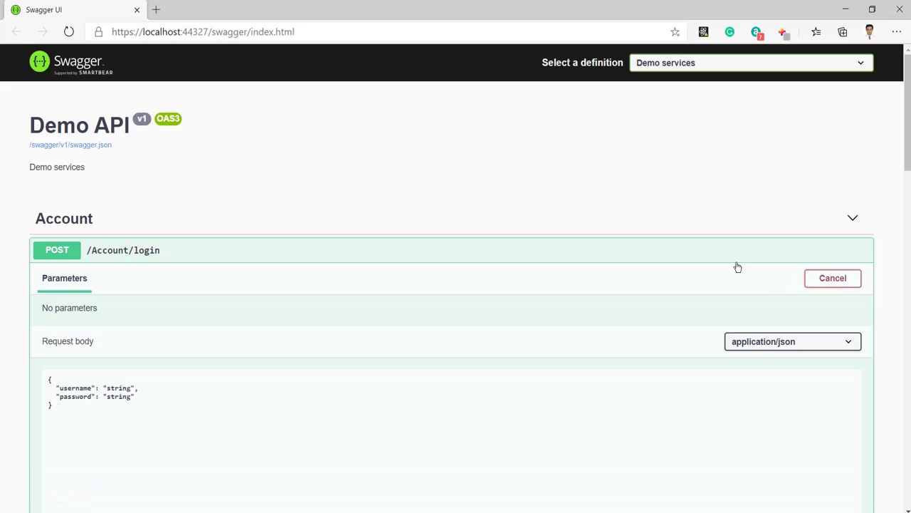
scroll(572, 311, down, 1)
click(196, 324)
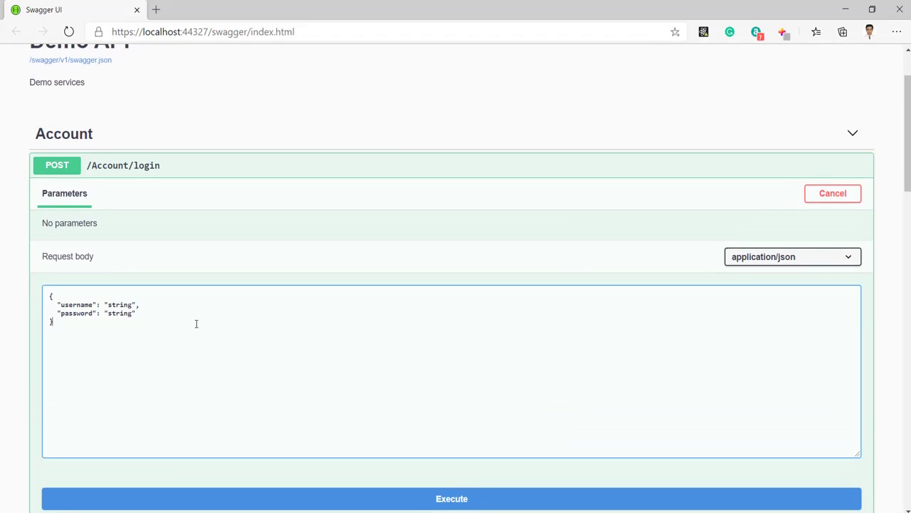
key(ctrl+a)
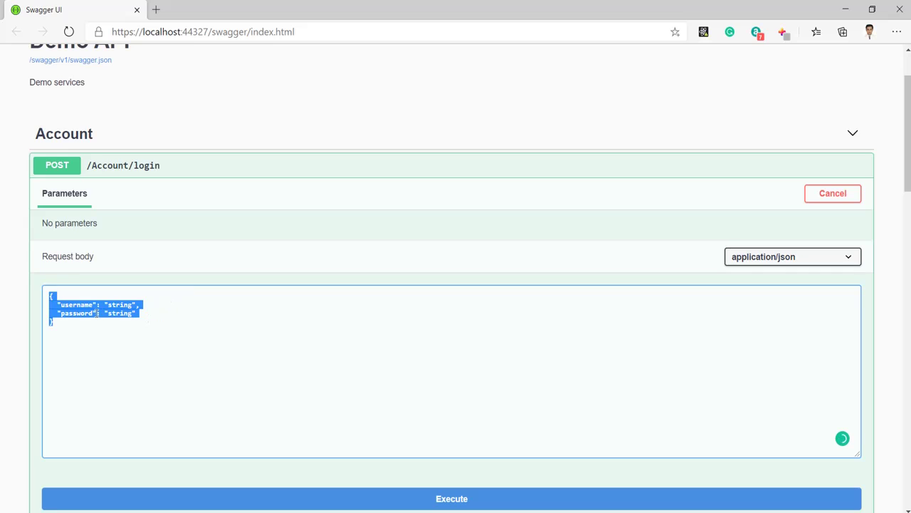
click(53, 299)
drag(57, 304, 151, 318)
key(ctrl+v)
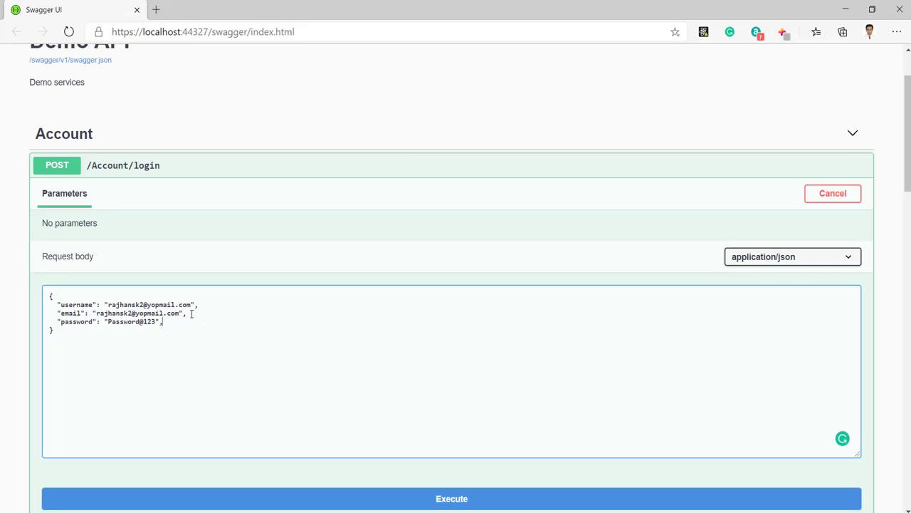
drag(192, 314, 210, 306)
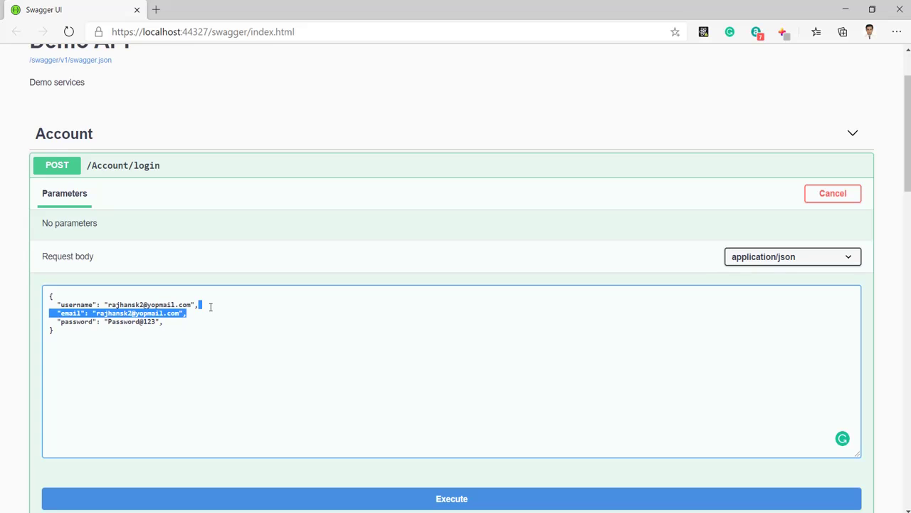
key(BackSpace)
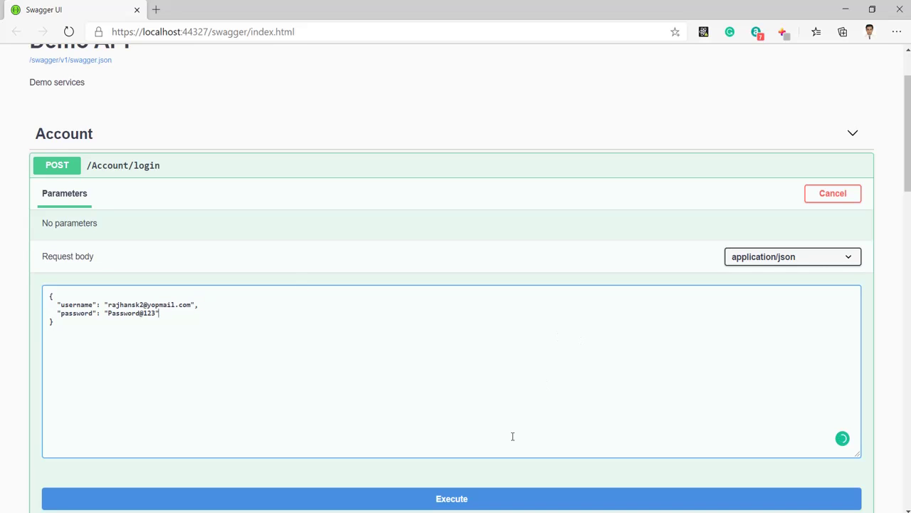
scroll(436, 464, down, 1)
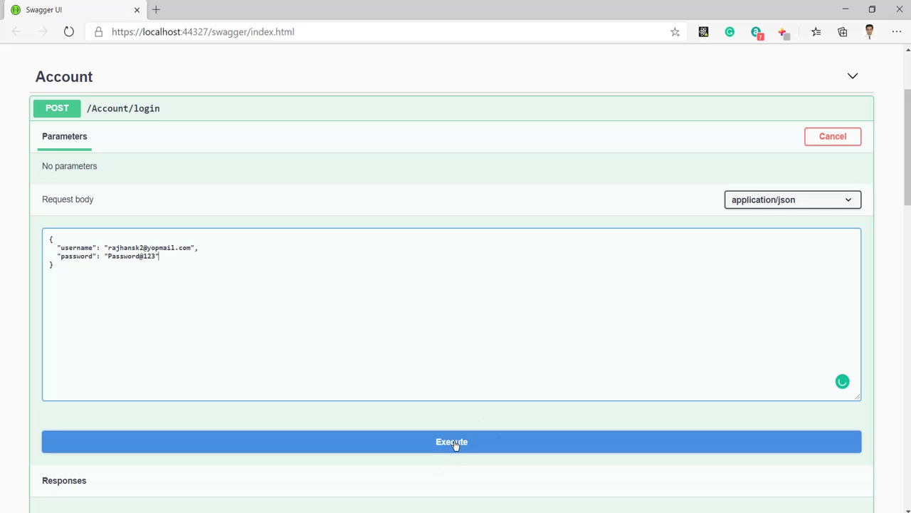
- Execute /Account/login and copy the JWT token from the 200 response body
click(451, 443)
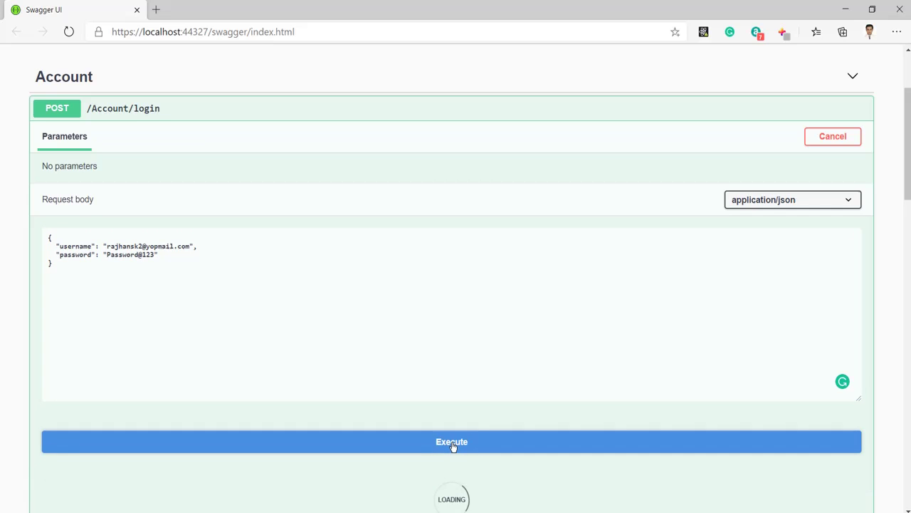
scroll(451, 442, down, 3)
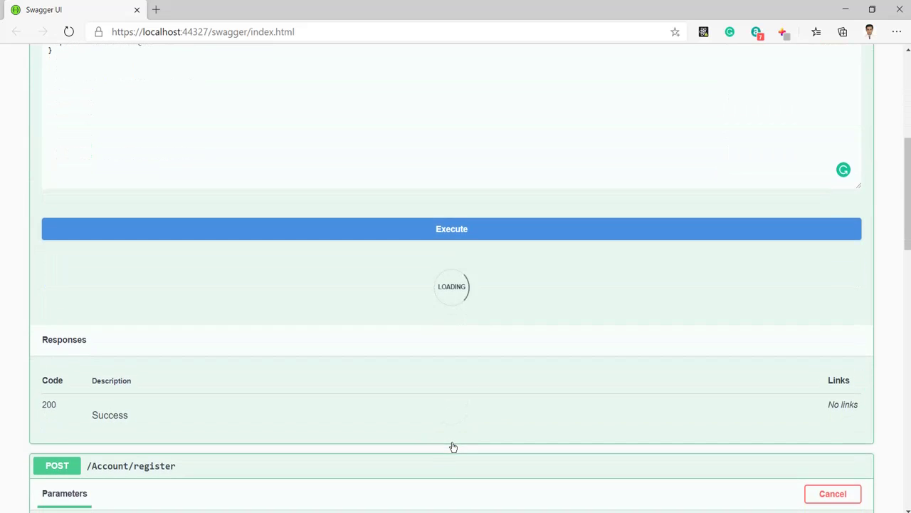
scroll(453, 446, down, 3)
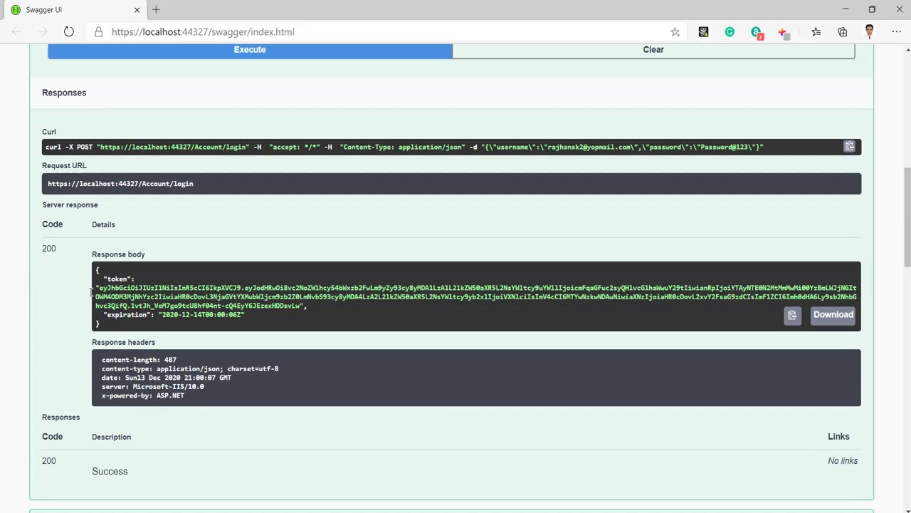
drag(97, 287, 301, 305)
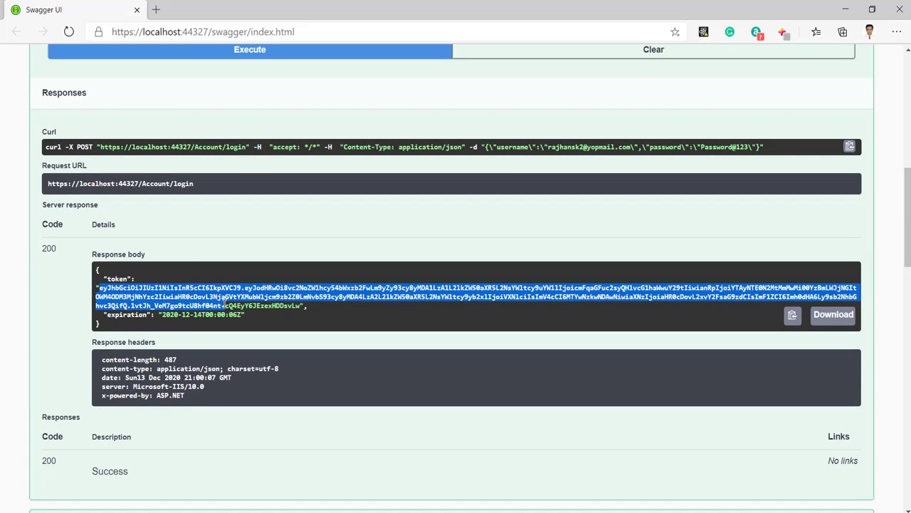
key(ctrl+c)
click(301, 305)
scroll(302, 305, up, 10)
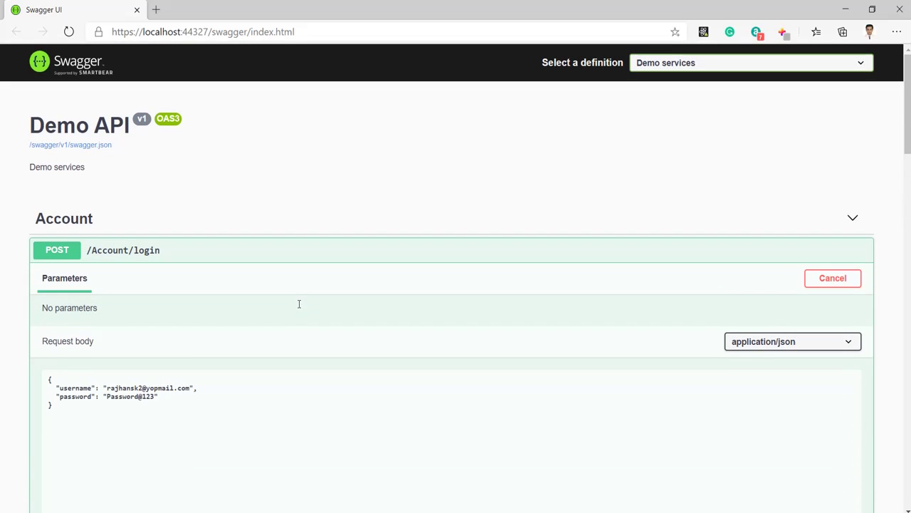
scroll(493, 311, down, 10)
scroll(493, 311, down, 8)
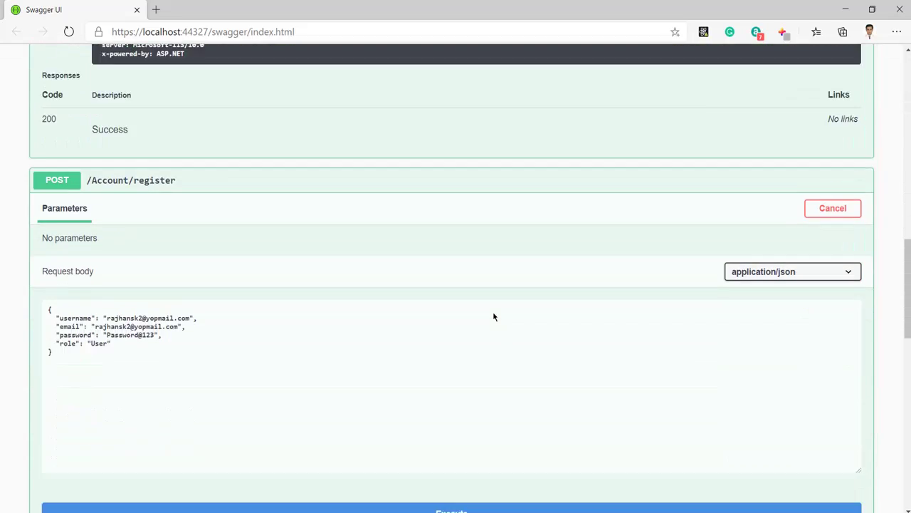
scroll(493, 311, down, 5)
scroll(493, 311, down, 5)
scroll(493, 311, down, 6)
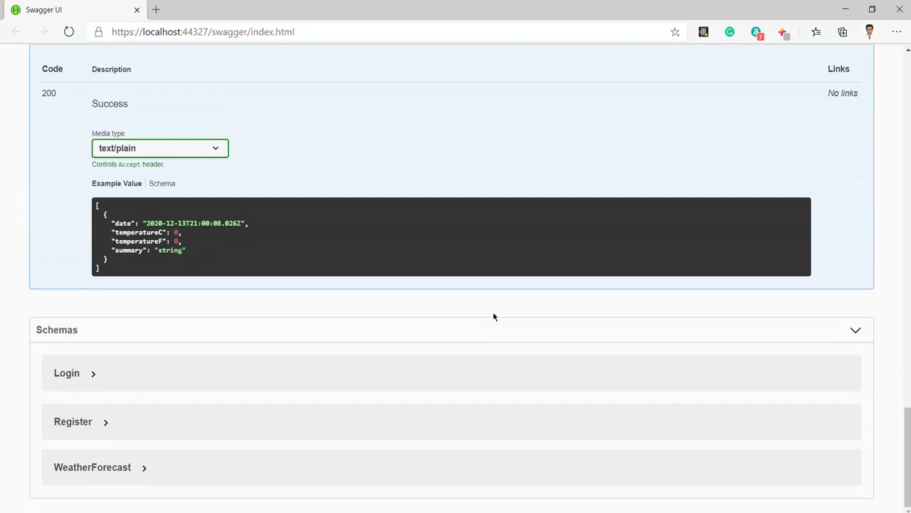
scroll(493, 311, up, 8)
scroll(493, 311, up, 8)
scroll(492, 312, up, 3)
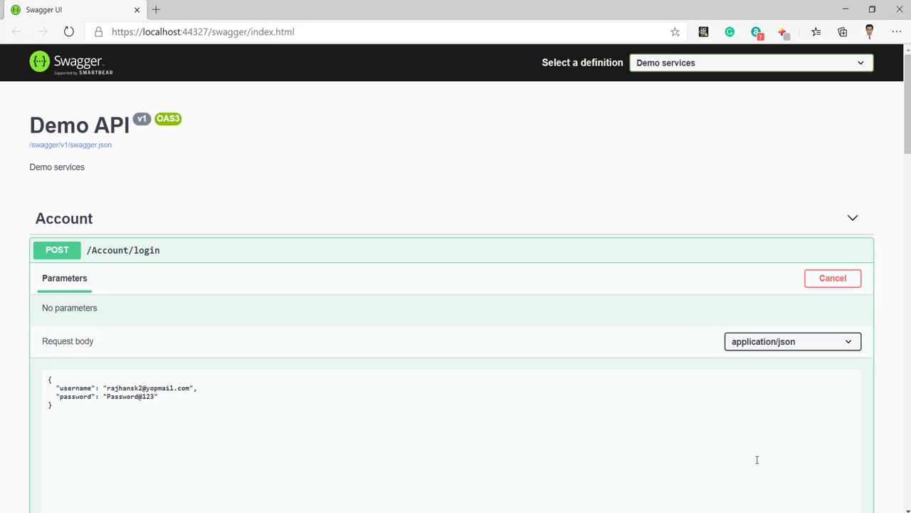
click(772, 512)
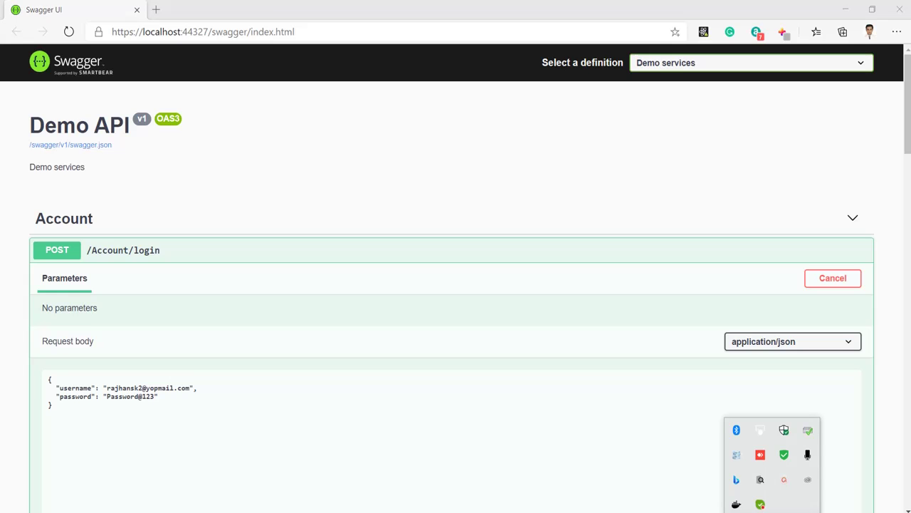
click(476, 433)
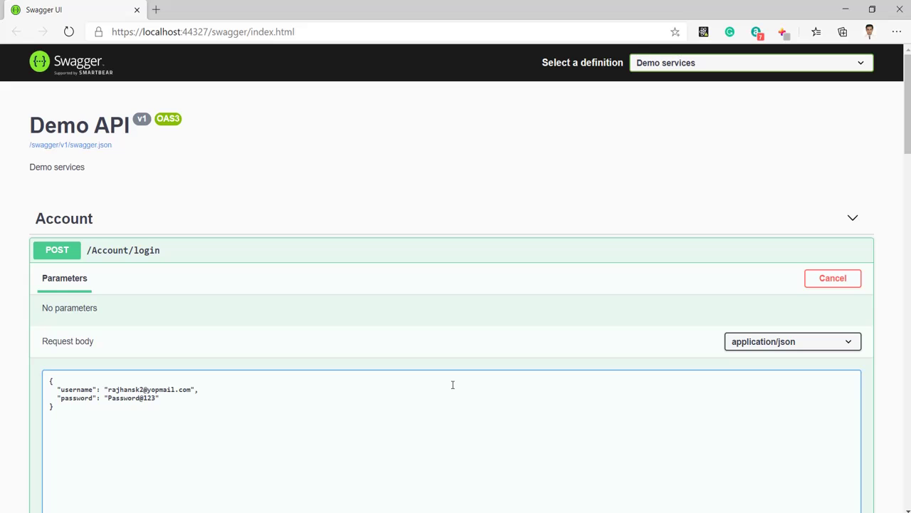
scroll(452, 386, down, 3)
scroll(452, 385, up, 3)
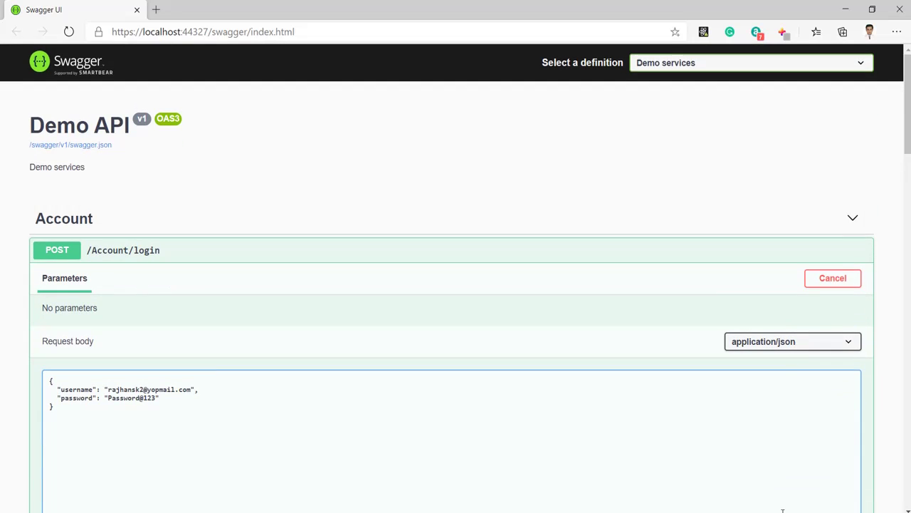